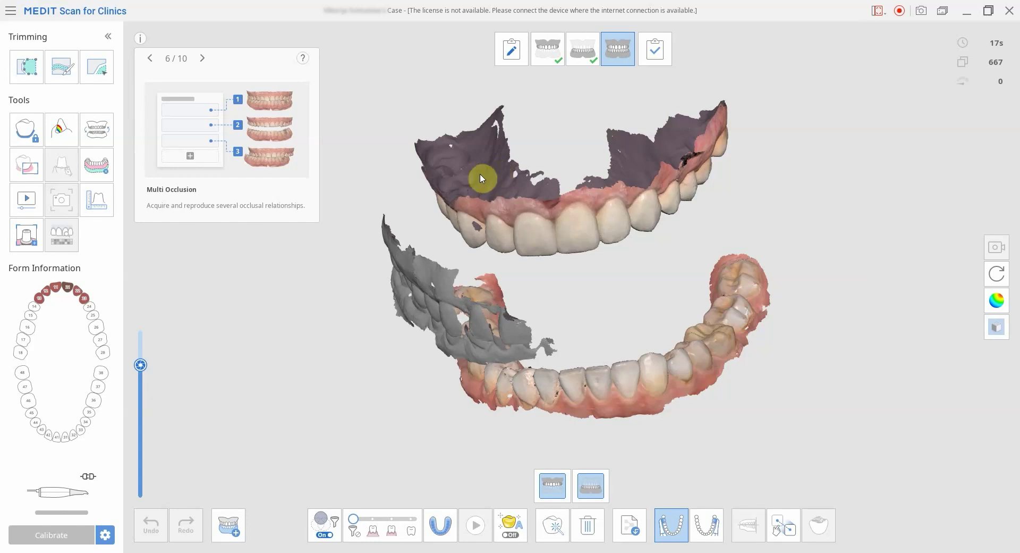
# Step: Start Manual Alignment and drag the lower and upper jaw scans into a rough starting position
pyautogui.moveTo(439, 194); pyautogui.dragTo(767, 264, button='right')
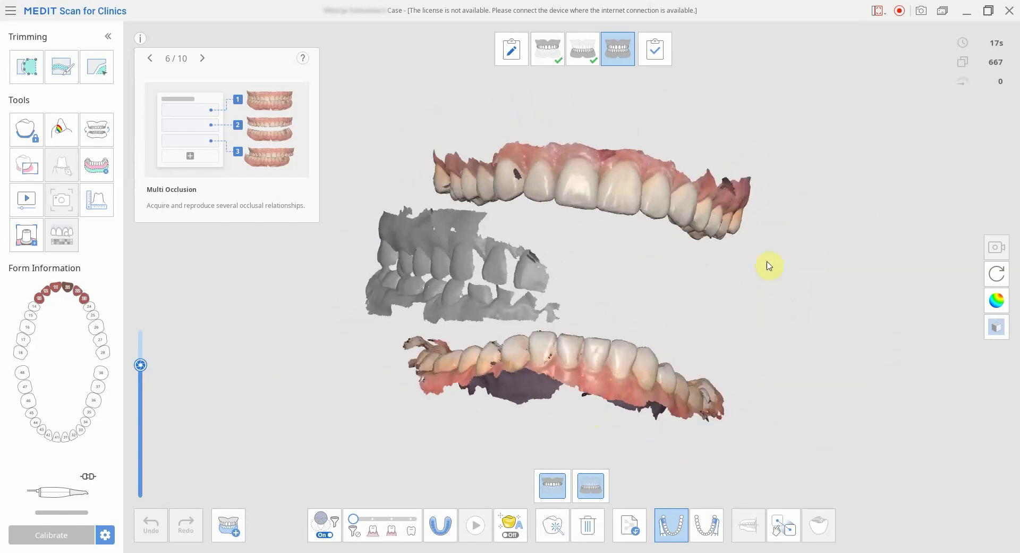
pyautogui.click(791, 533)
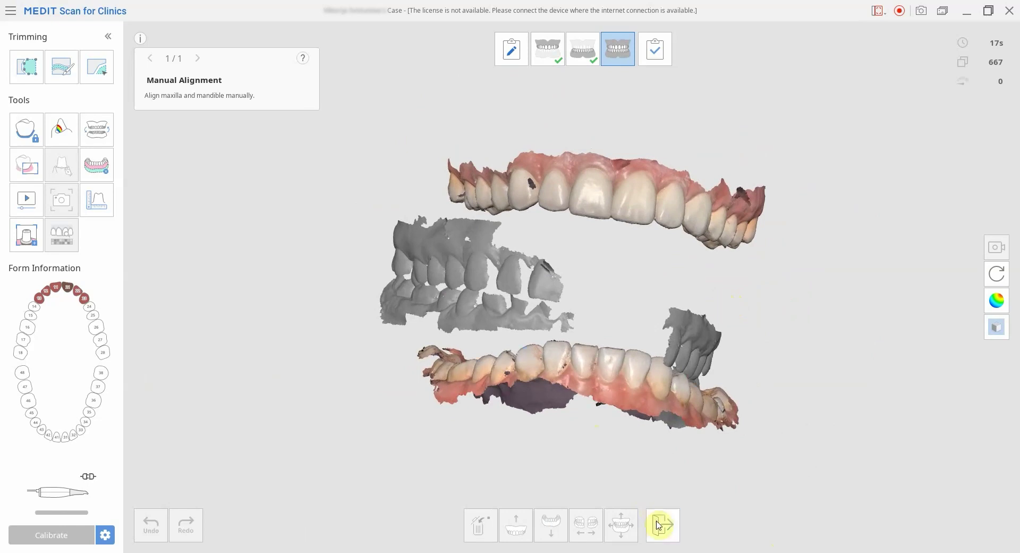
pyautogui.moveTo(637, 404); pyautogui.dragTo(592, 419)
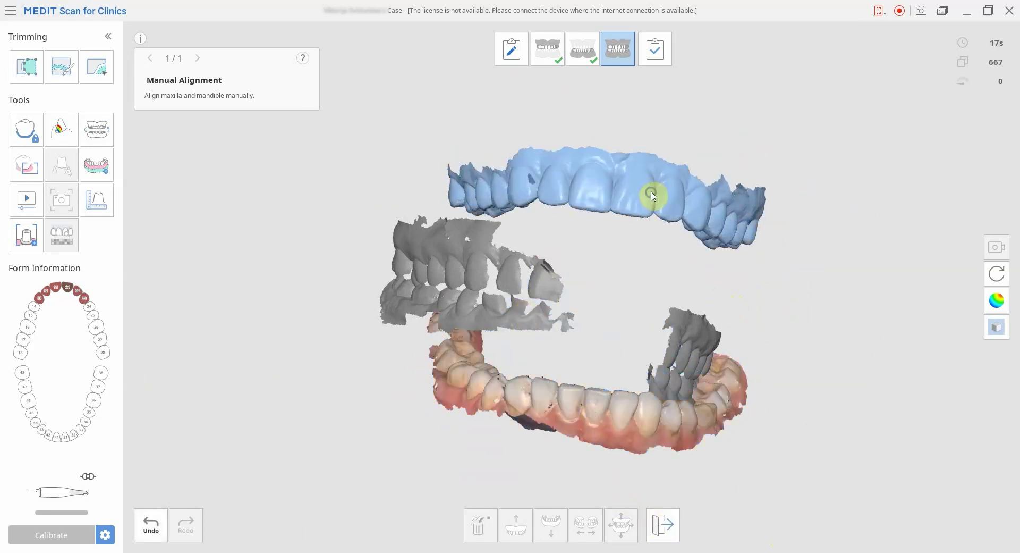
pyautogui.moveTo(654, 196); pyautogui.dragTo(632, 340)
pyautogui.moveTo(553, 433); pyautogui.dragTo(566, 462)
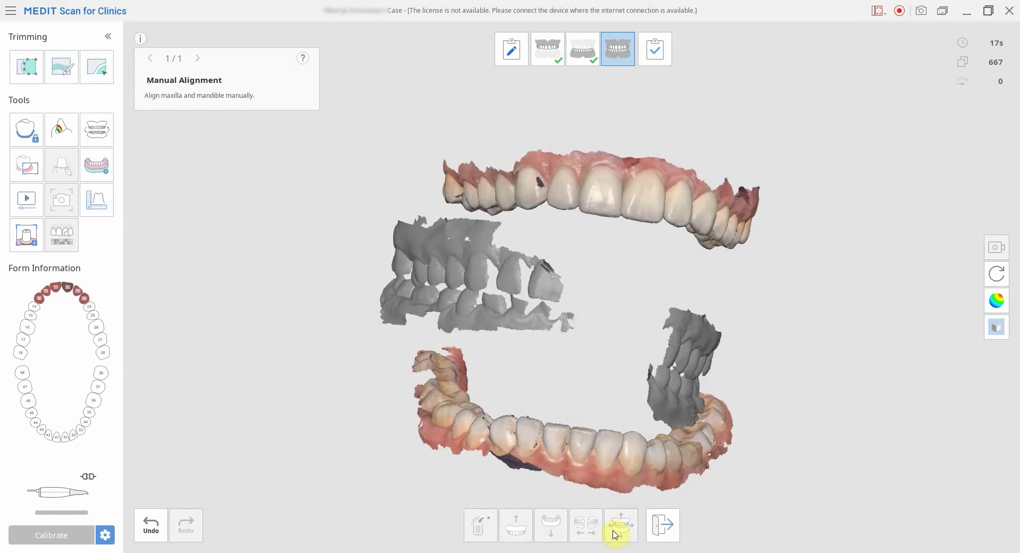
# Step: Match three points between the lower jaw and the bite scan to align them
pyautogui.moveTo(585, 357); pyautogui.dragTo(847, 378, button='right')
pyautogui.scroll(5, 537, 406)
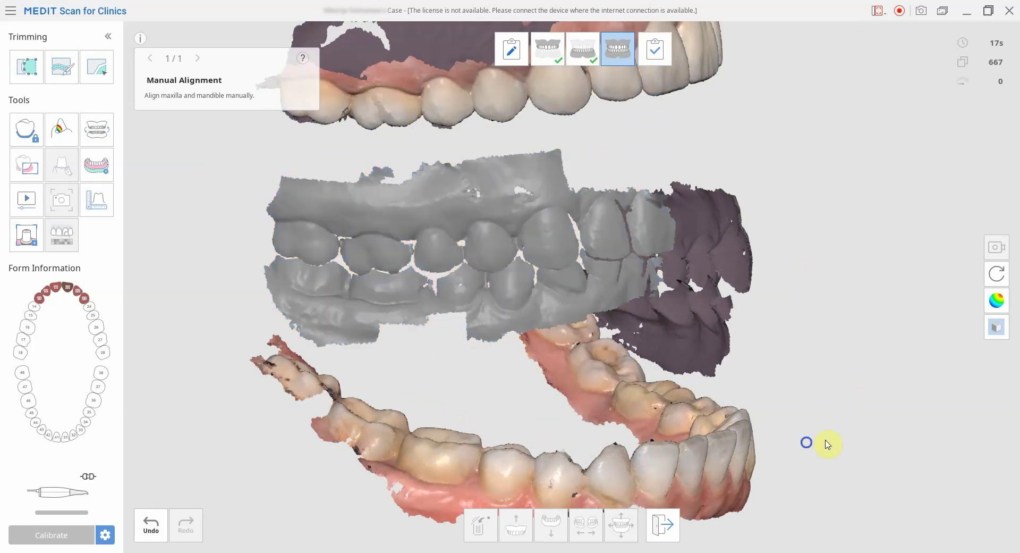
pyautogui.moveTo(827, 442); pyautogui.dragTo(741, 428, button='middle')
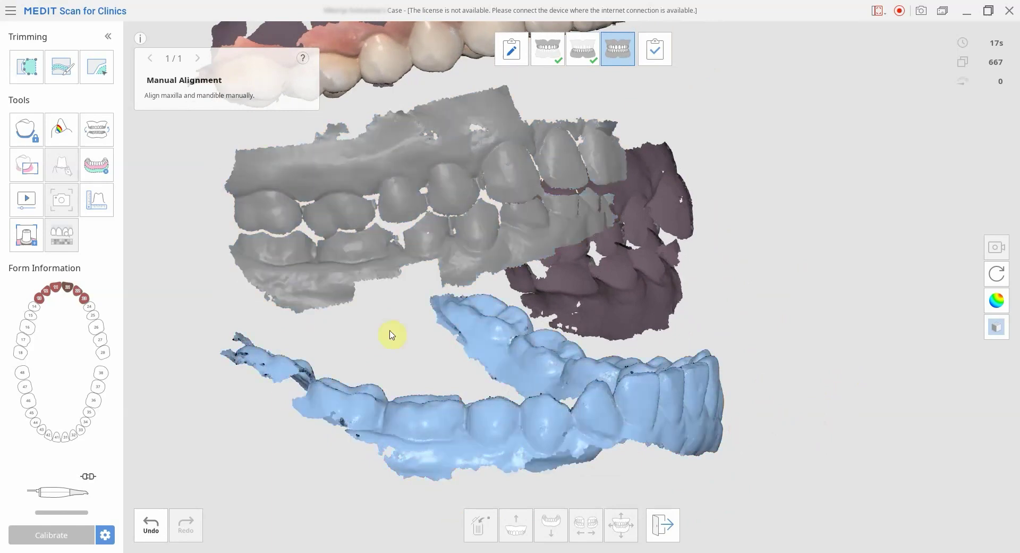
pyautogui.moveTo(449, 412); pyautogui.dragTo(470, 387)
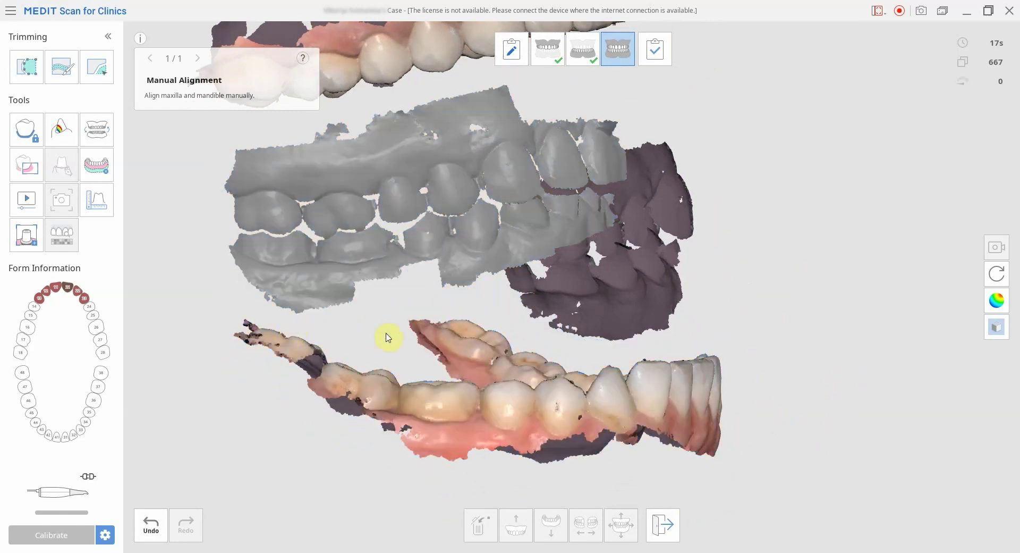
pyautogui.moveTo(433, 368); pyautogui.dragTo(410, 345, button='middle')
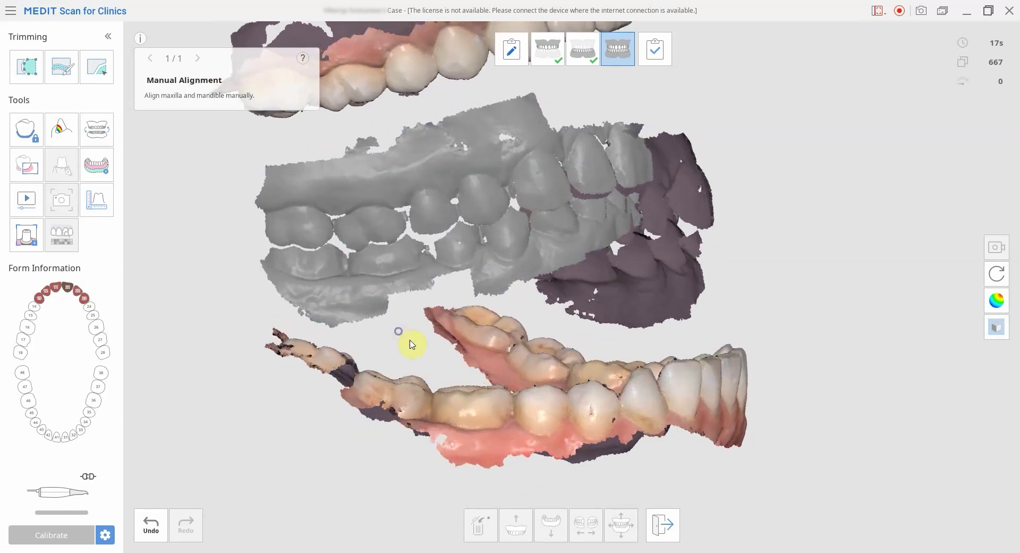
pyautogui.moveTo(410, 344); pyautogui.dragTo(375, 336, button='right')
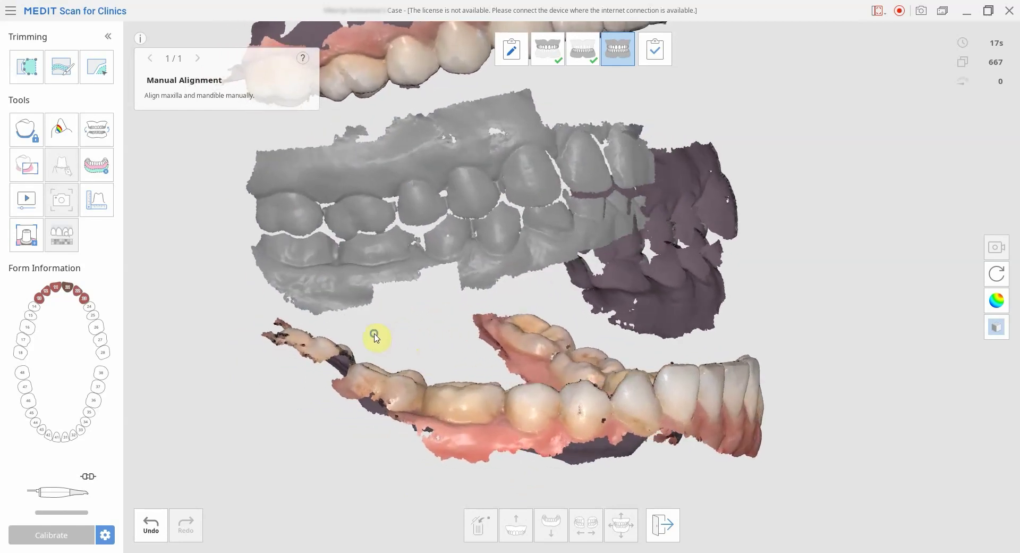
pyautogui.click(487, 421)
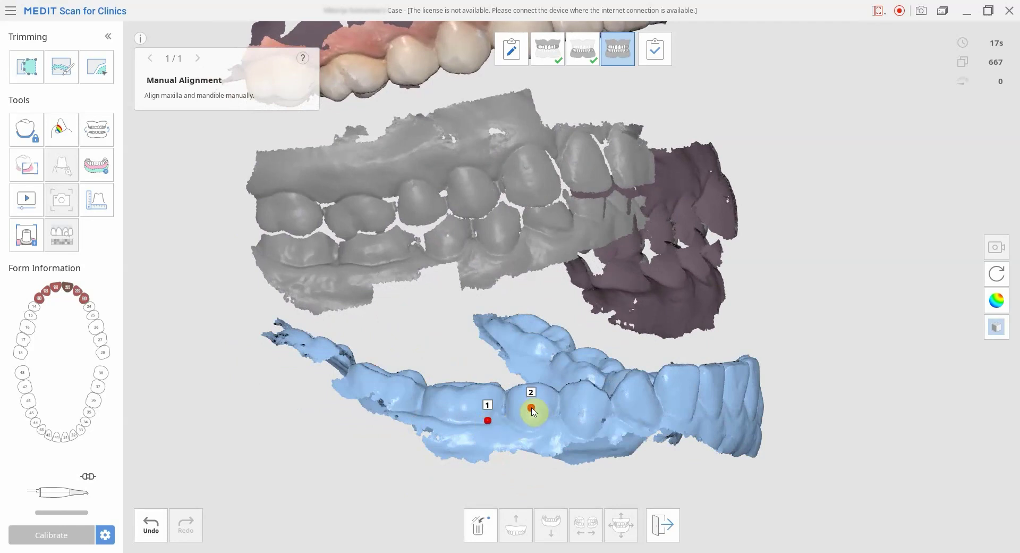
pyautogui.click(584, 438)
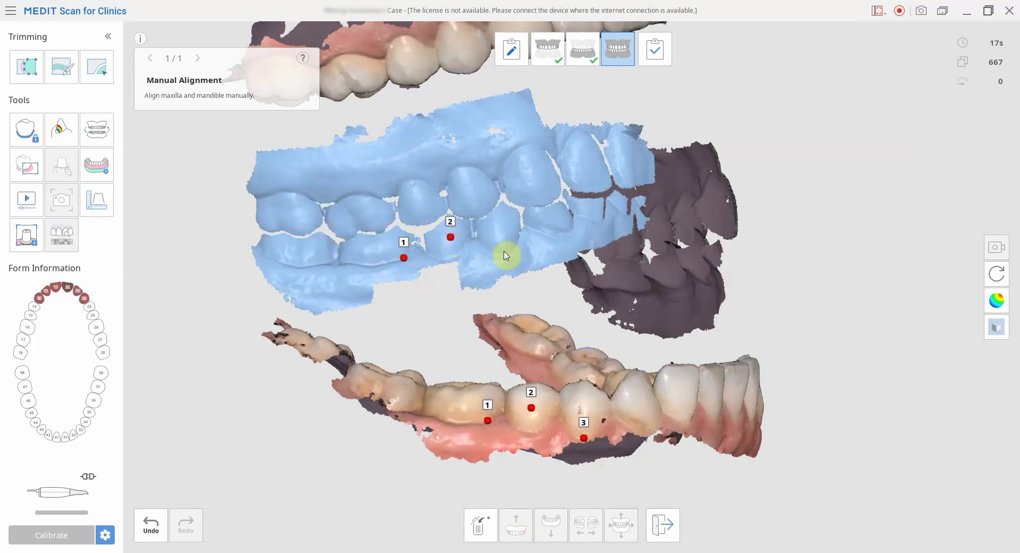
pyautogui.click(504, 251)
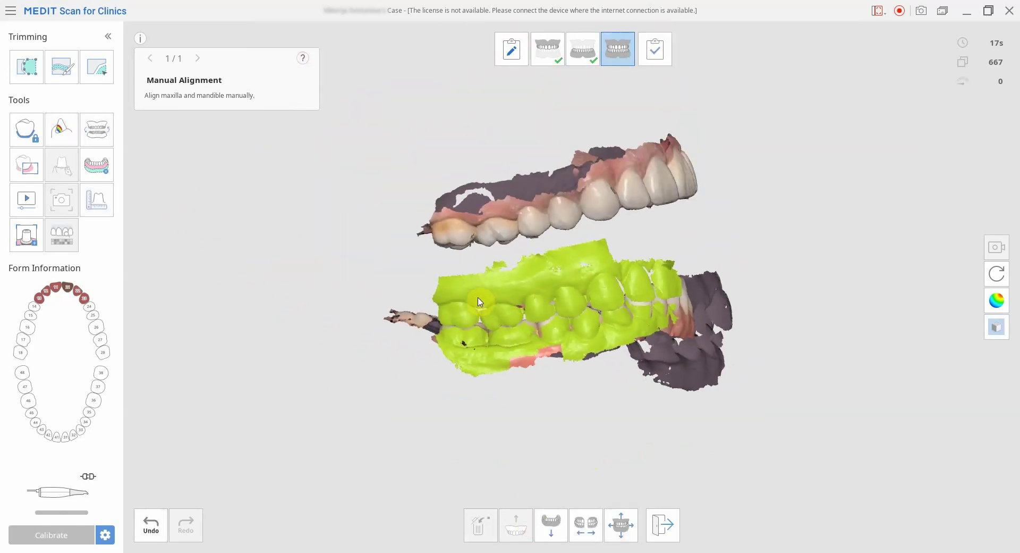
# Step: Match three points between the lower model and the upper jaw to align the jaws
pyautogui.click(480, 302)
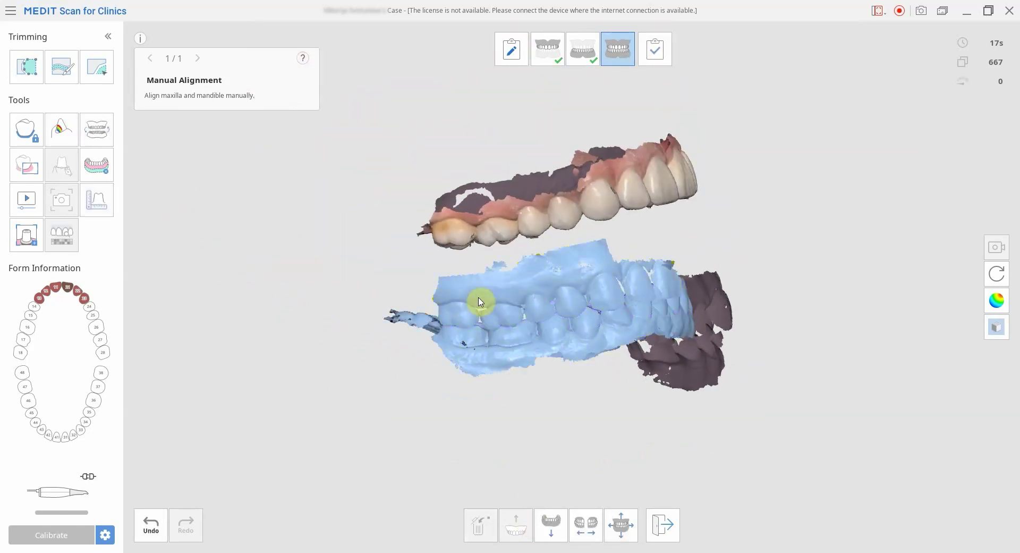
pyautogui.scroll(4, 421, 246)
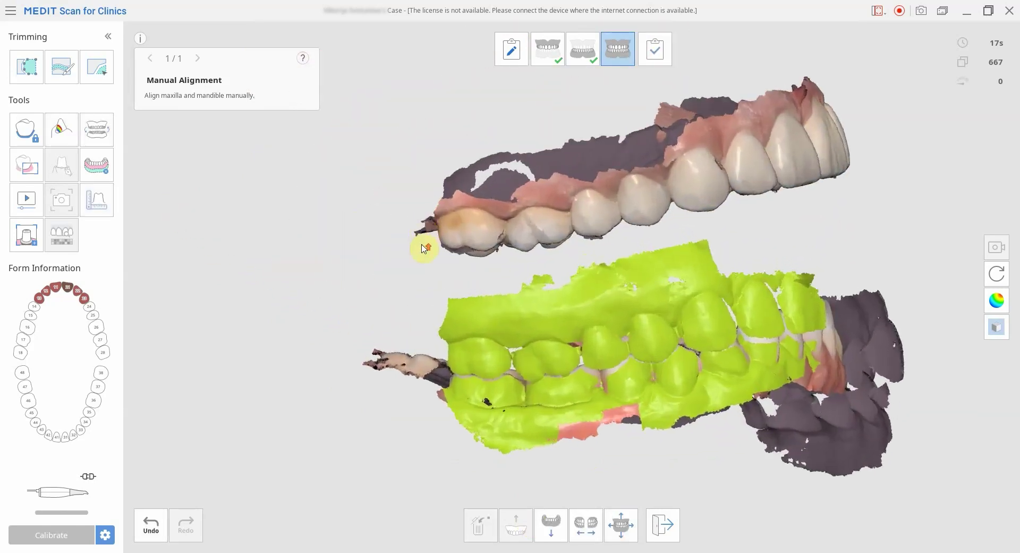
pyautogui.click(490, 375)
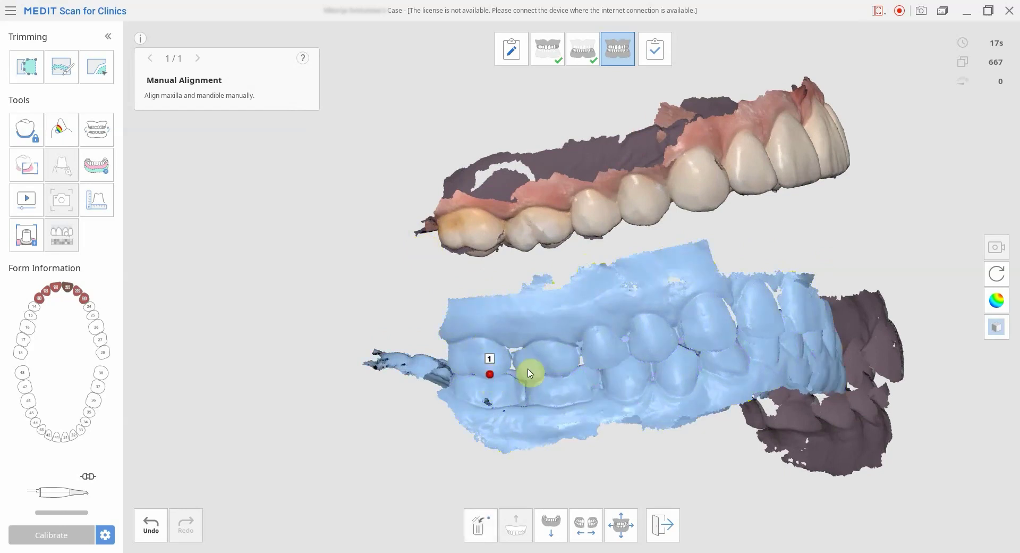
pyautogui.click(561, 372)
pyautogui.click(598, 329)
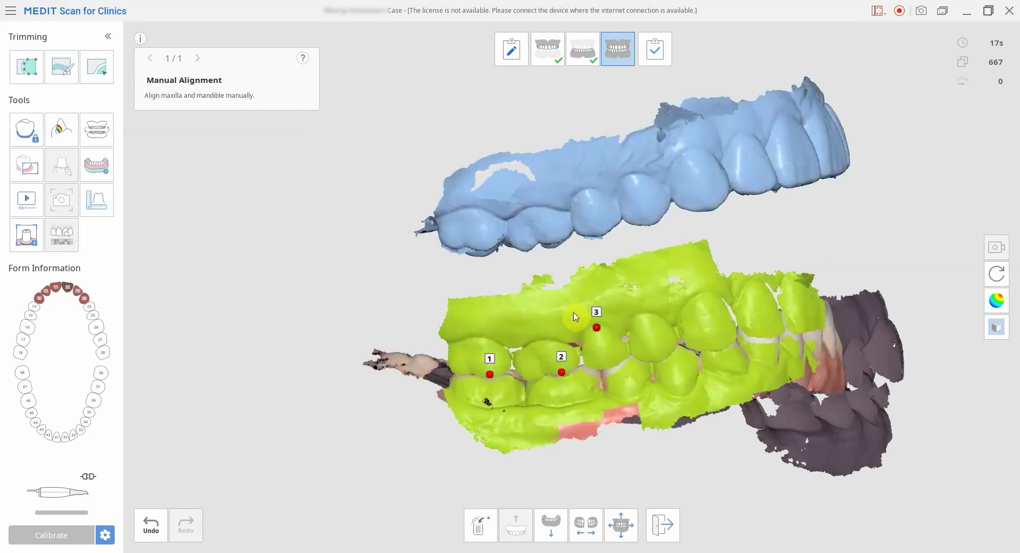
pyautogui.click(487, 246)
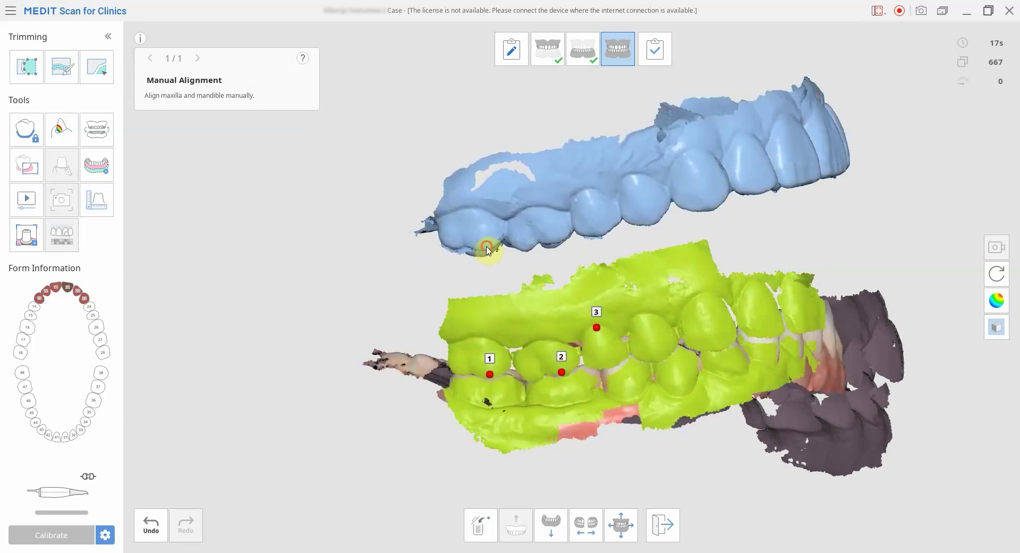
pyautogui.click(585, 194)
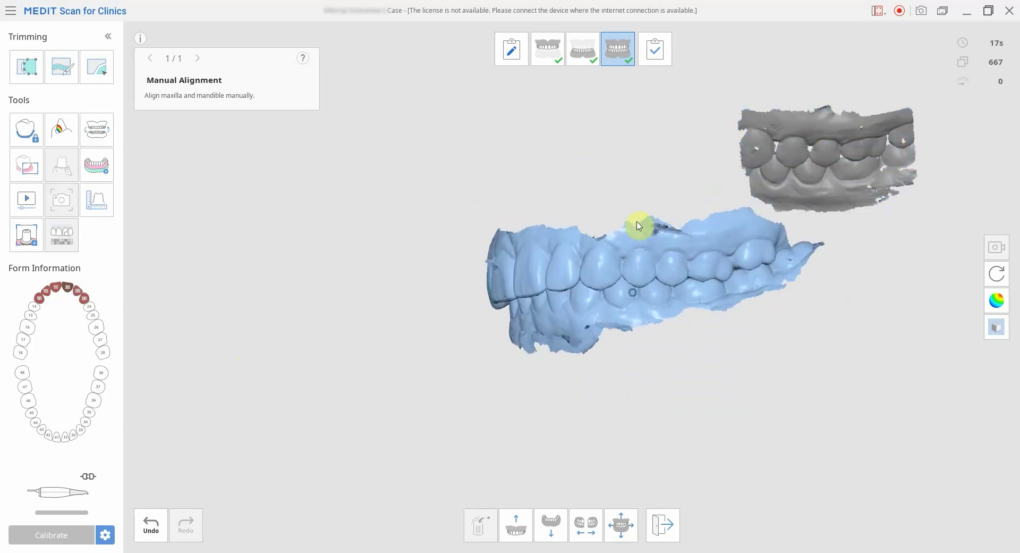
# Step: Align the second bite scan to the jaw model with three matched points, then inspect the bite
pyautogui.moveTo(792, 162); pyautogui.dragTo(787, 124, button='right')
pyautogui.scroll(2, 836, 133)
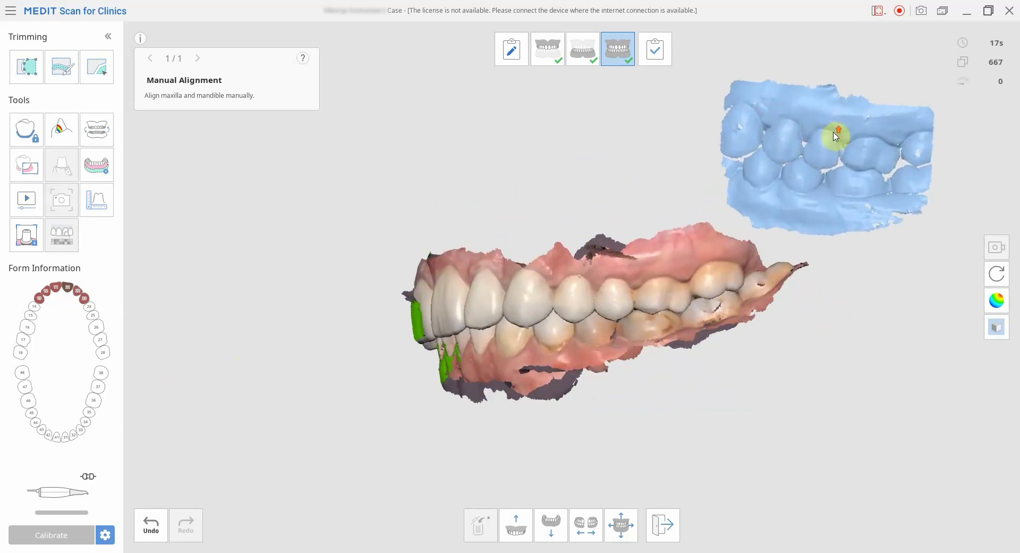
pyautogui.click(858, 168)
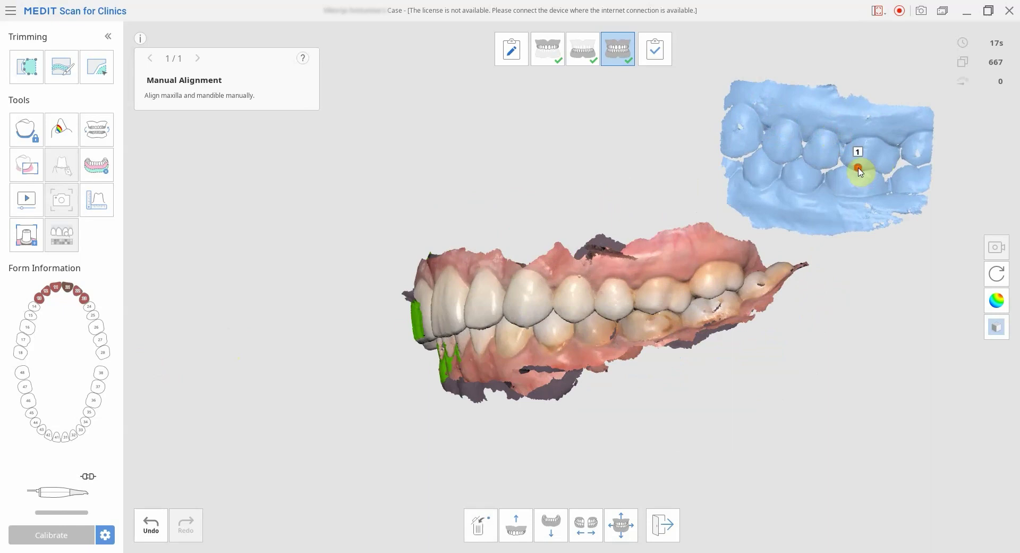
pyautogui.click(788, 123)
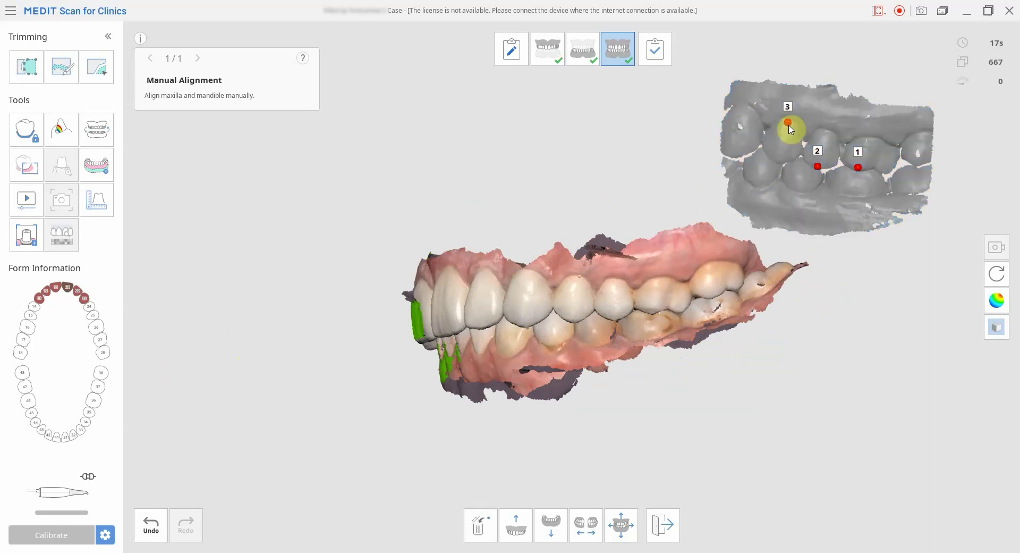
pyautogui.click(651, 309)
pyautogui.click(612, 317)
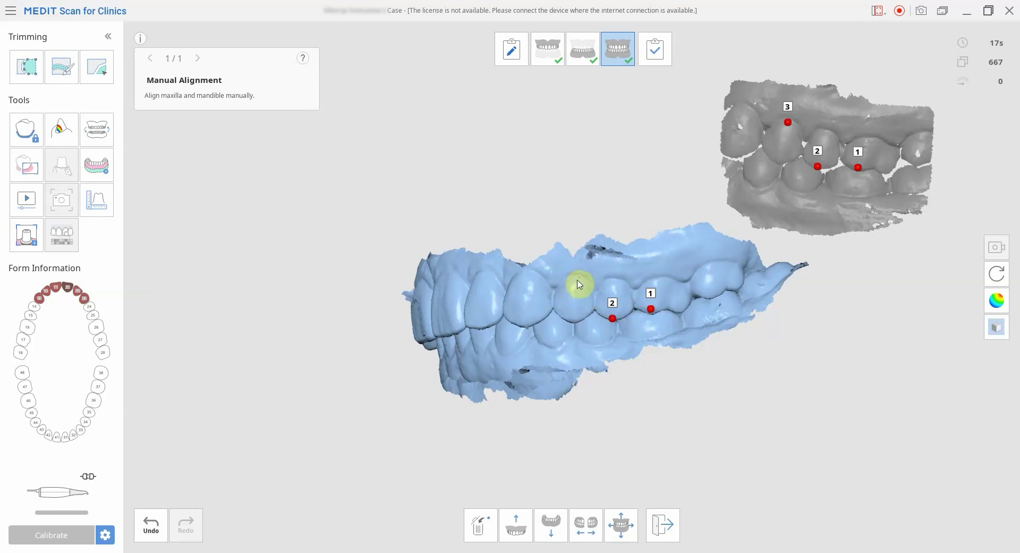
pyautogui.click(577, 279)
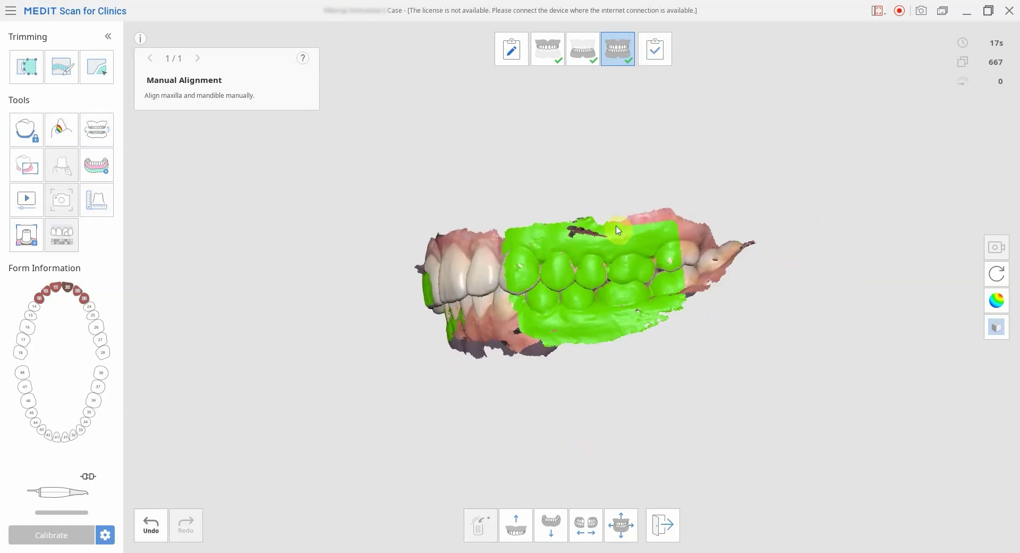
pyautogui.moveTo(586, 159); pyautogui.dragTo(674, 547, button='right')
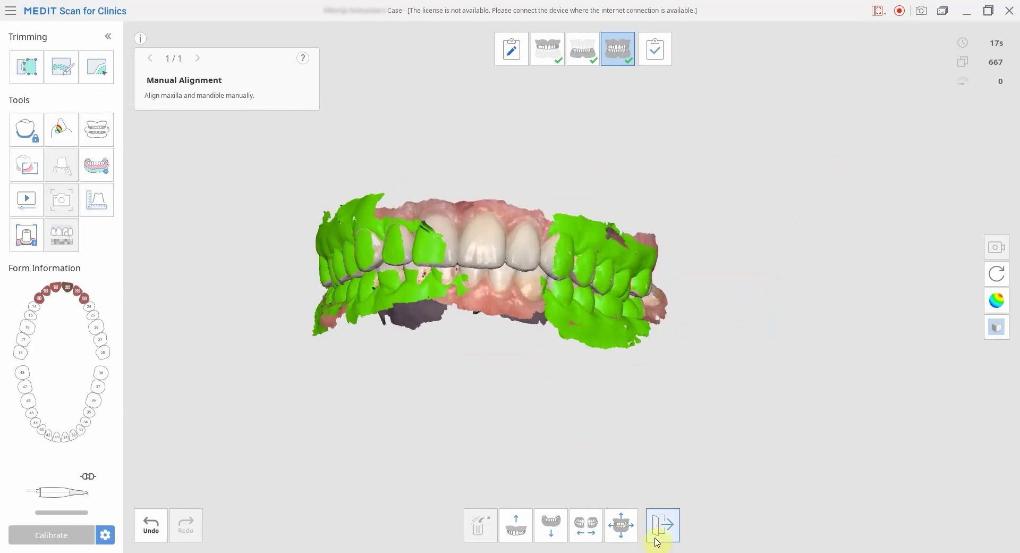
# Step: Exit manual alignment, check the jaws from above, and finish the scan with a processing option
pyautogui.click(664, 533)
pyautogui.moveTo(553, 202); pyautogui.dragTo(572, 171, button='right')
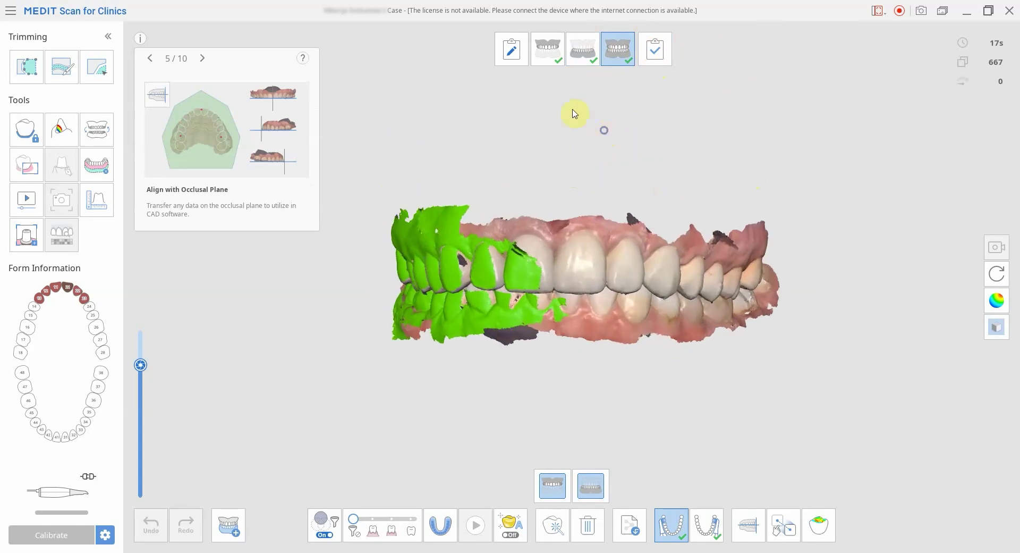
pyautogui.click(655, 48)
pyautogui.click(511, 302)
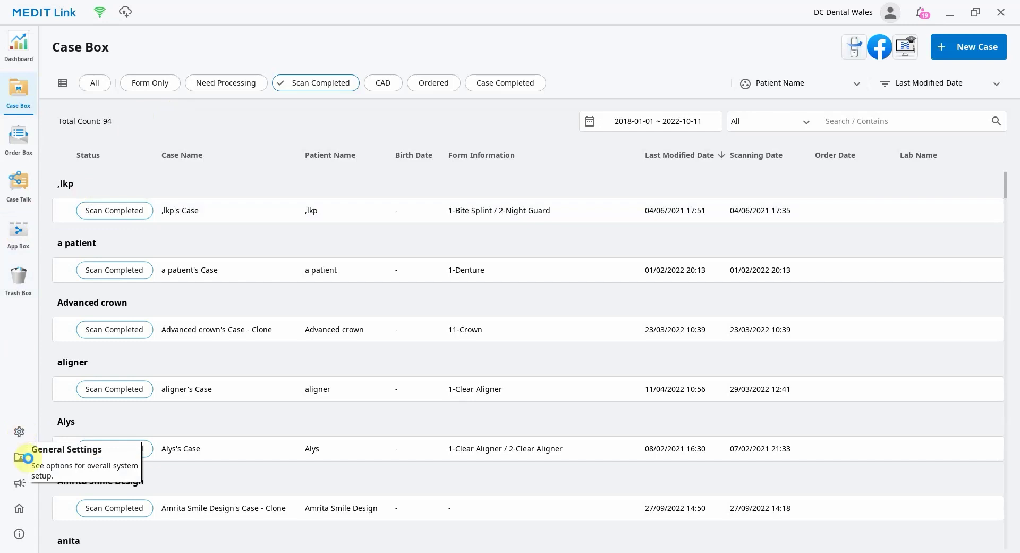
# Step: Register the completed scan as a case and confirm version v 2.6.5 Build 320 under General Settings
pyautogui.click(28, 451)
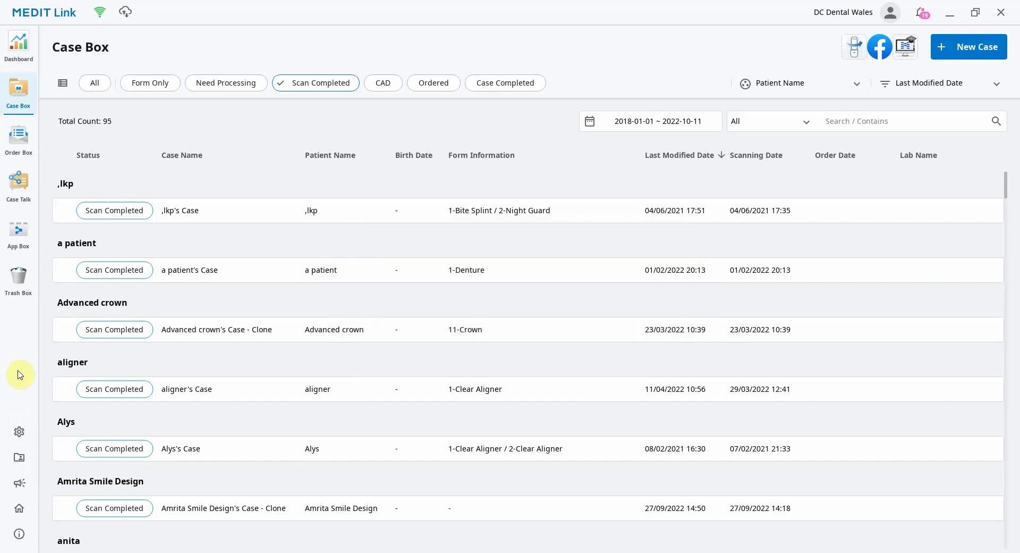
pyautogui.click(19, 434)
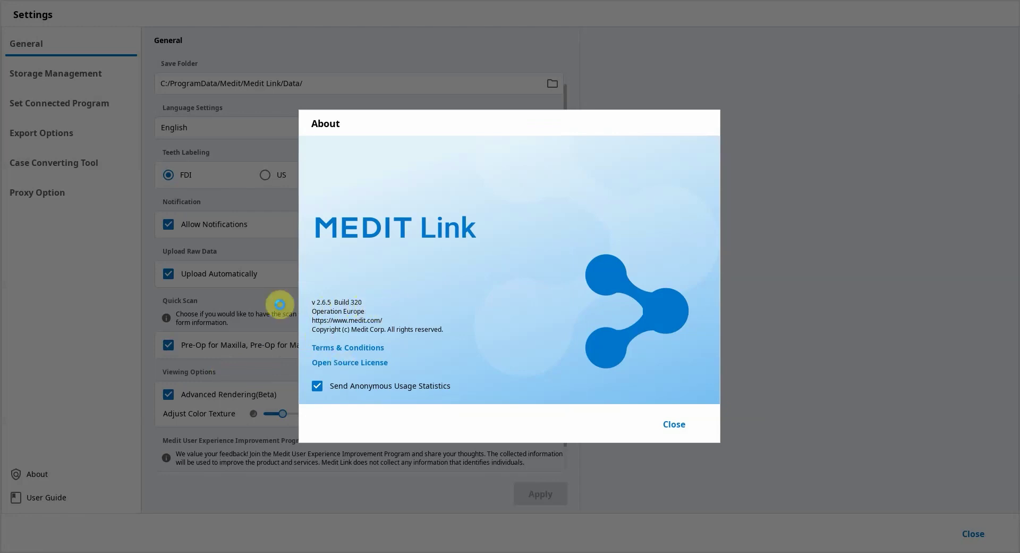
pyautogui.click(680, 425)
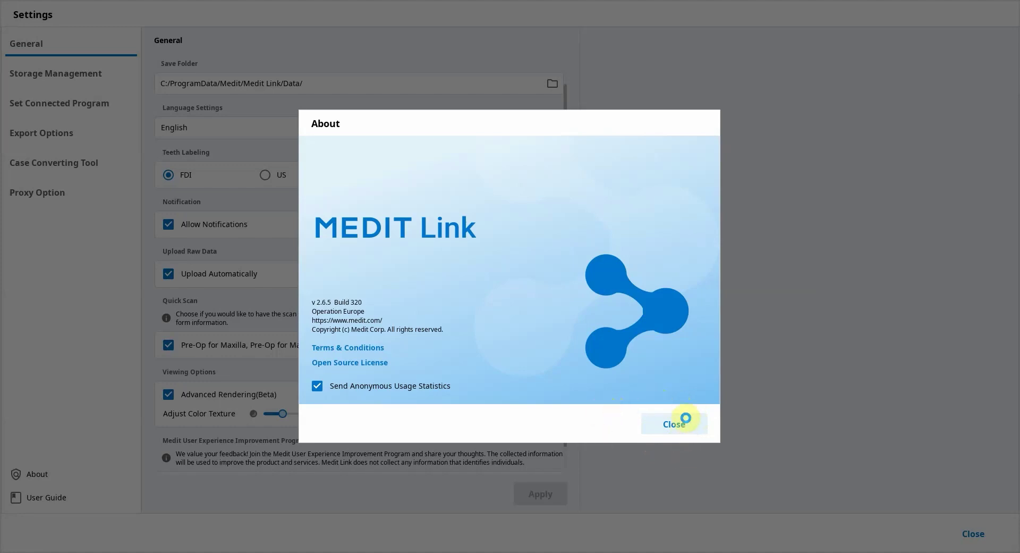
pyautogui.click(673, 424)
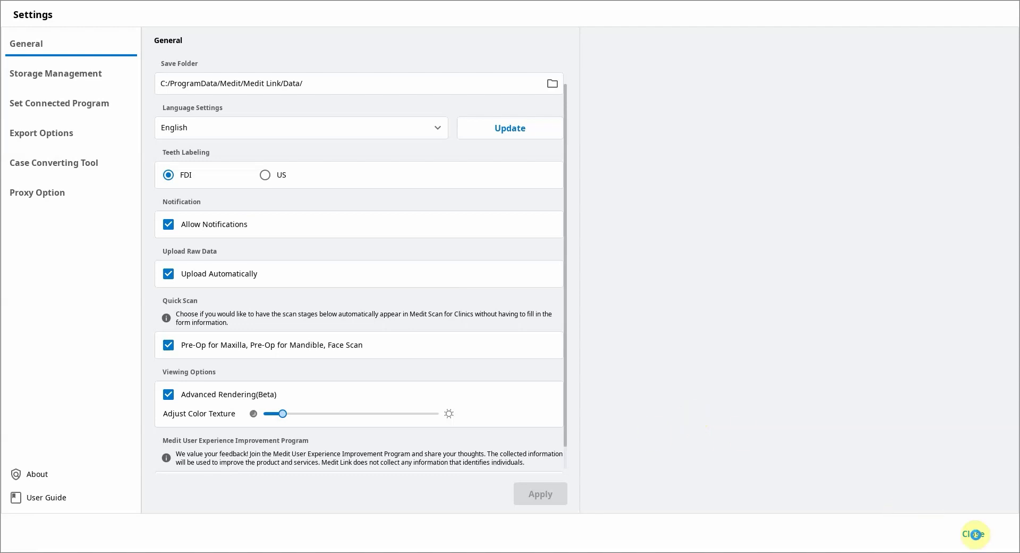
pyautogui.click(974, 535)
# Step: Search 'update' from Start, check Windows for updates, then minimize the update window
pyautogui.press('super')
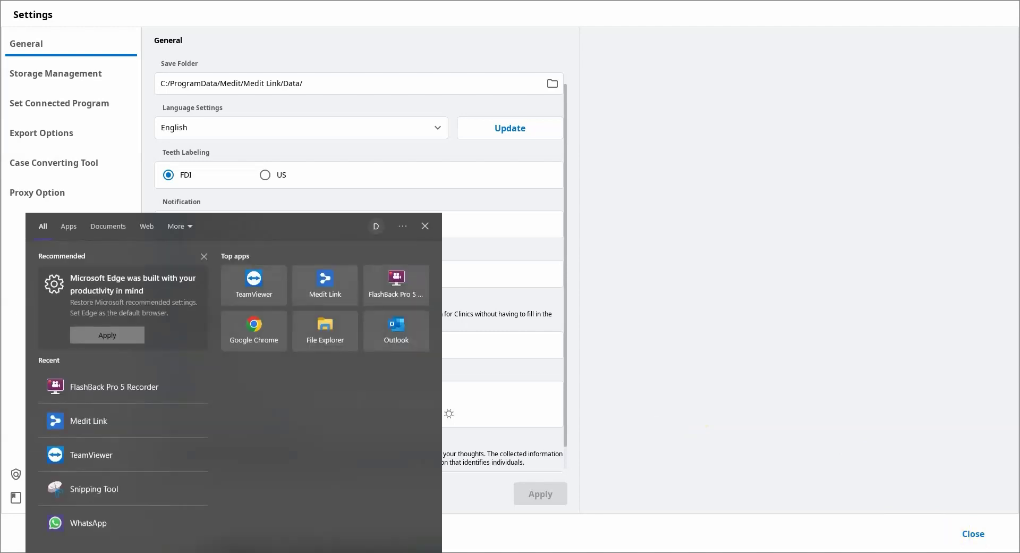
pyautogui.write('update')
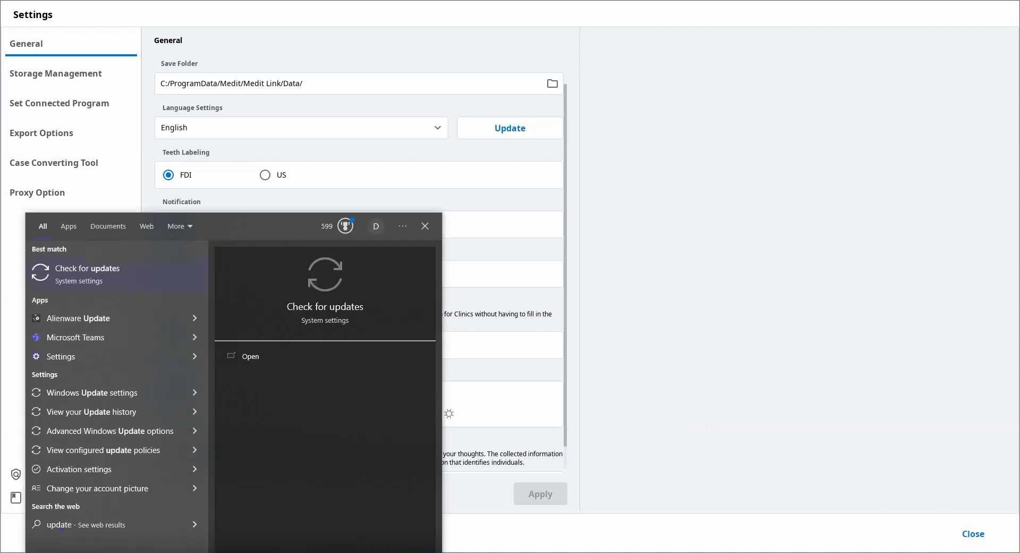
pyautogui.click(99, 280)
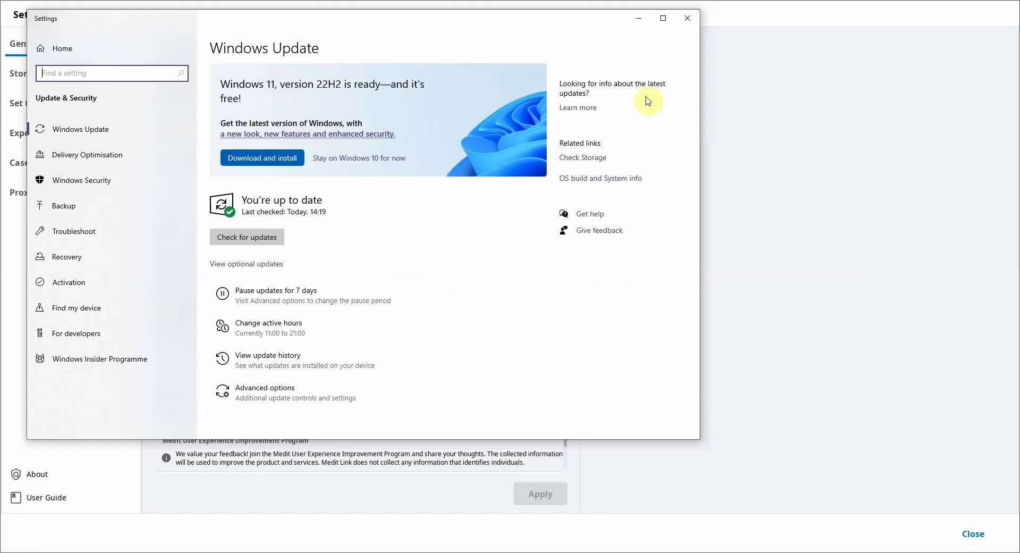
pyautogui.click(639, 20)
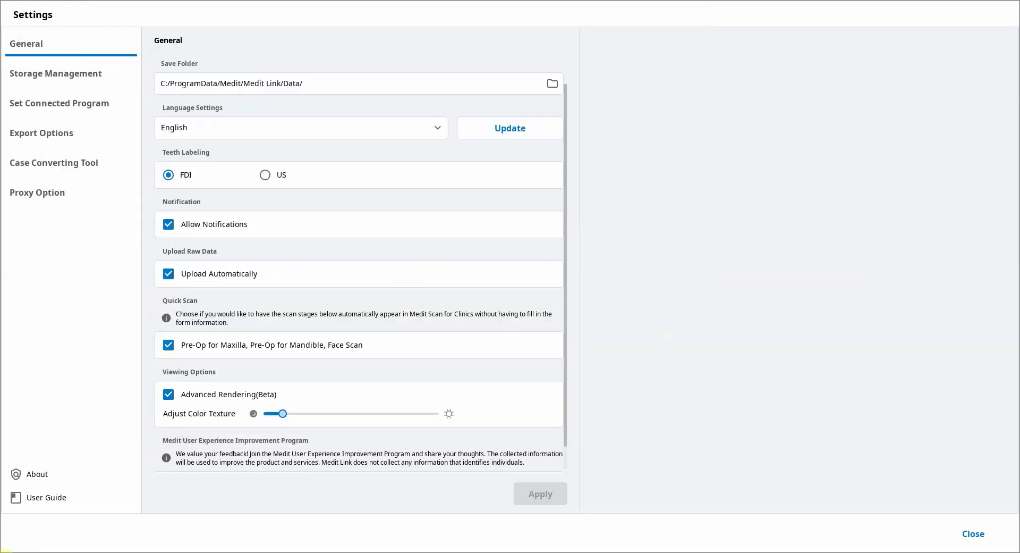
# Step: Dismiss the Start menu and close Medit Link's Settings window
pyautogui.click(12, 551)
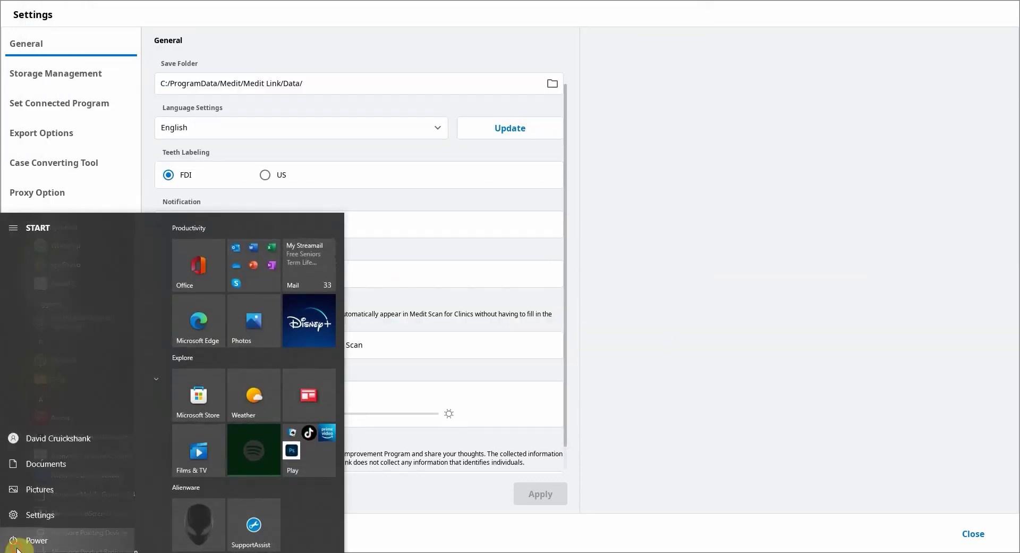
pyautogui.click(13, 540)
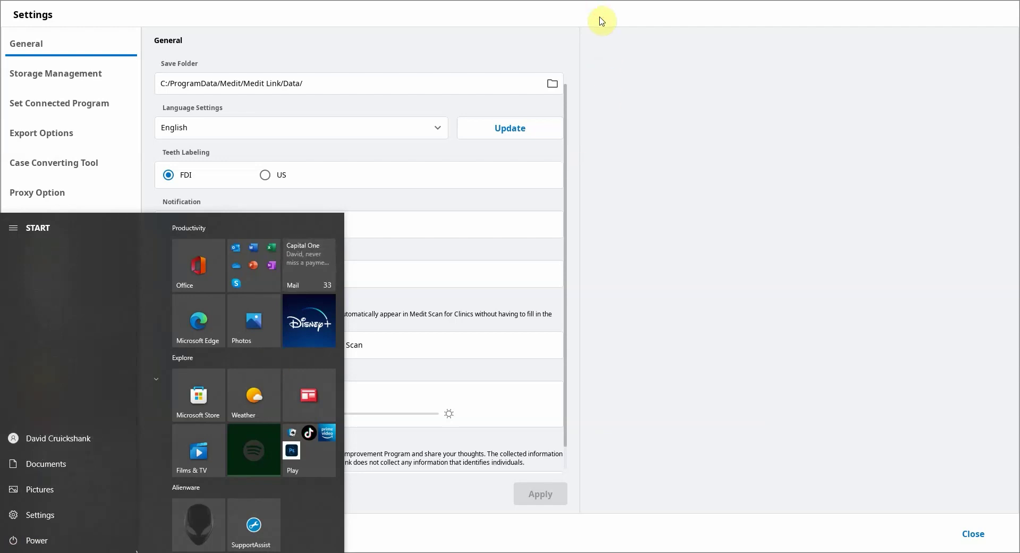
pyautogui.click(652, 104)
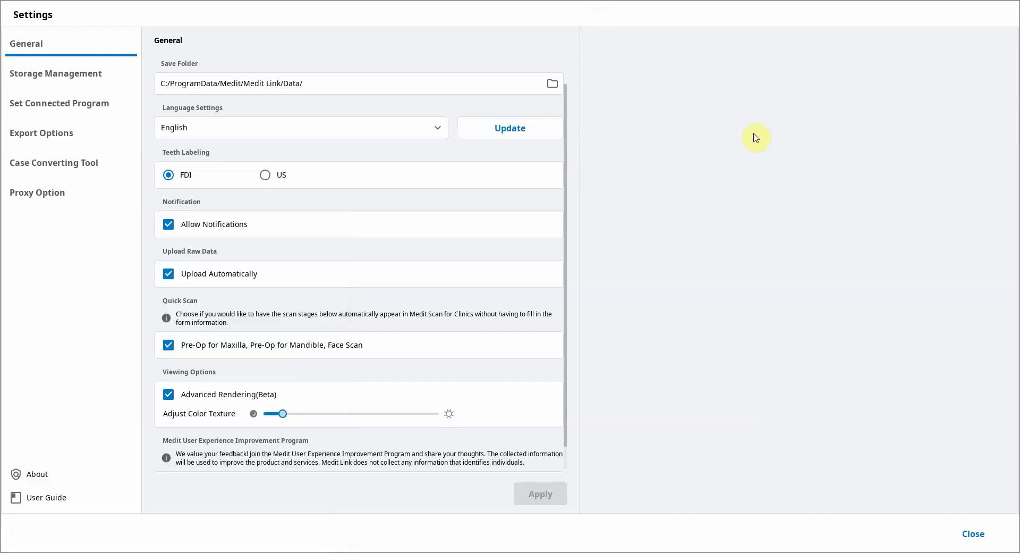
pyautogui.click(974, 532)
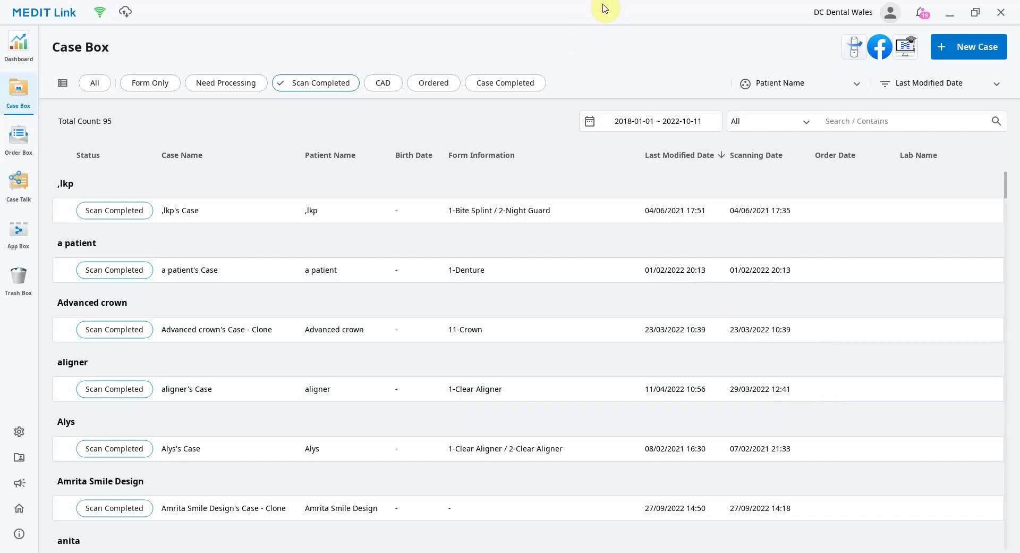
# Step: Open the account's Medit Link web portal, dismiss the Notice & Update popup, and go to partner search
pyautogui.click(19, 510)
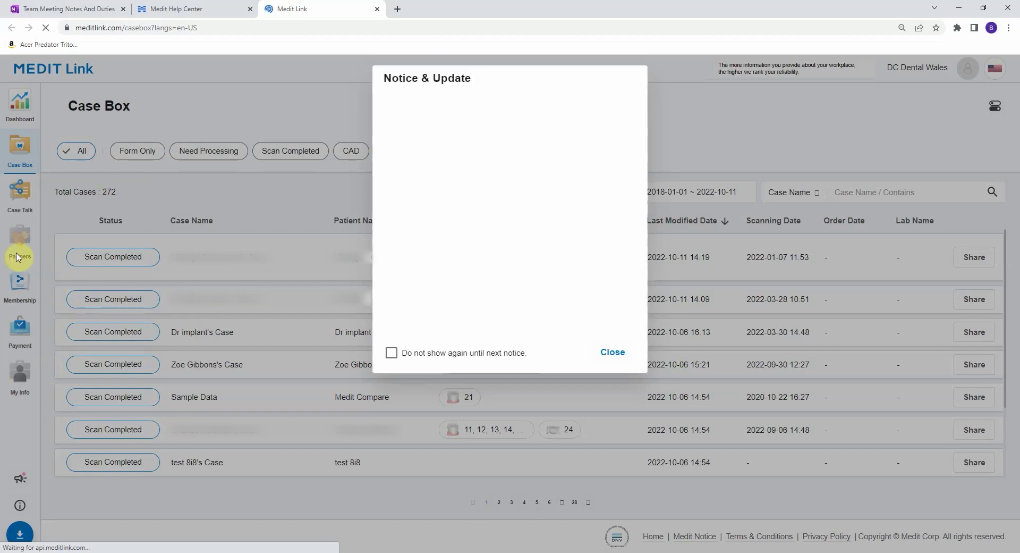
pyautogui.click(614, 353)
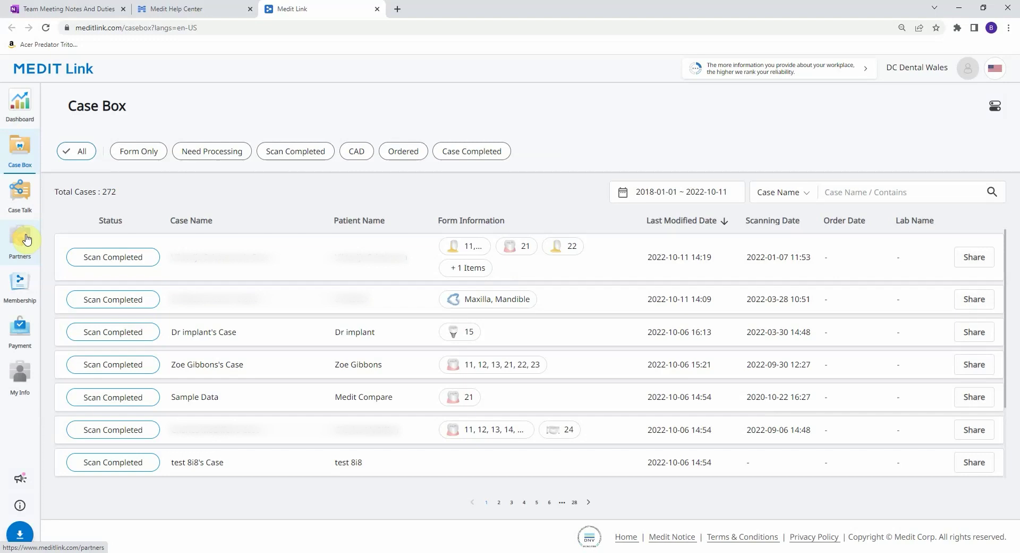
pyautogui.click(27, 240)
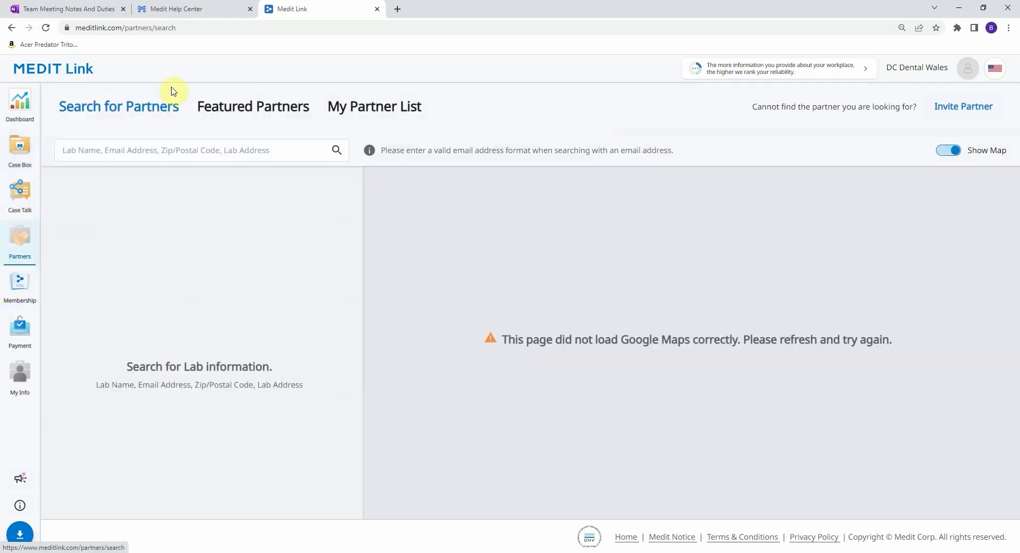
# Step: Search the partner list for 'medimatch' and browse the results
pyautogui.click(148, 151)
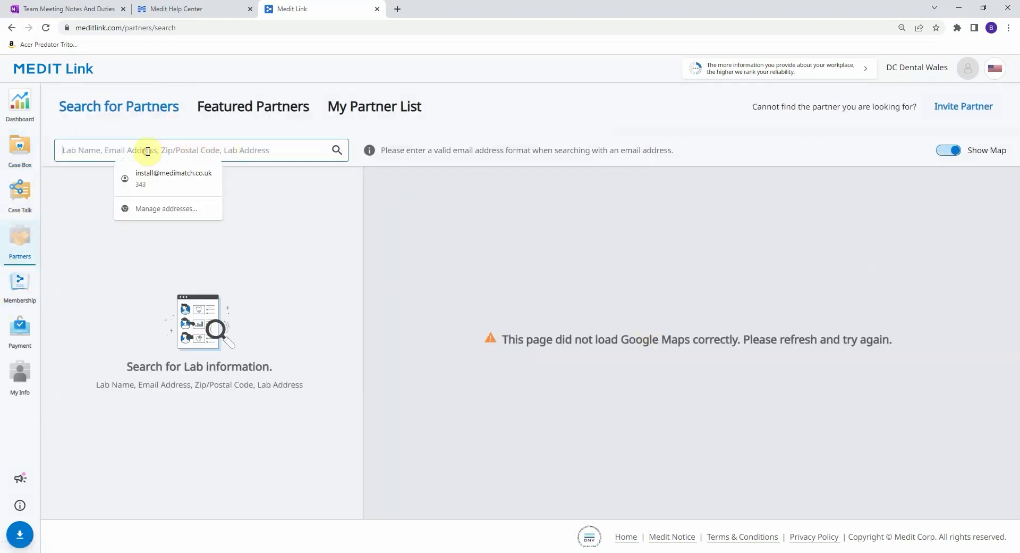
pyautogui.write('medimatch')
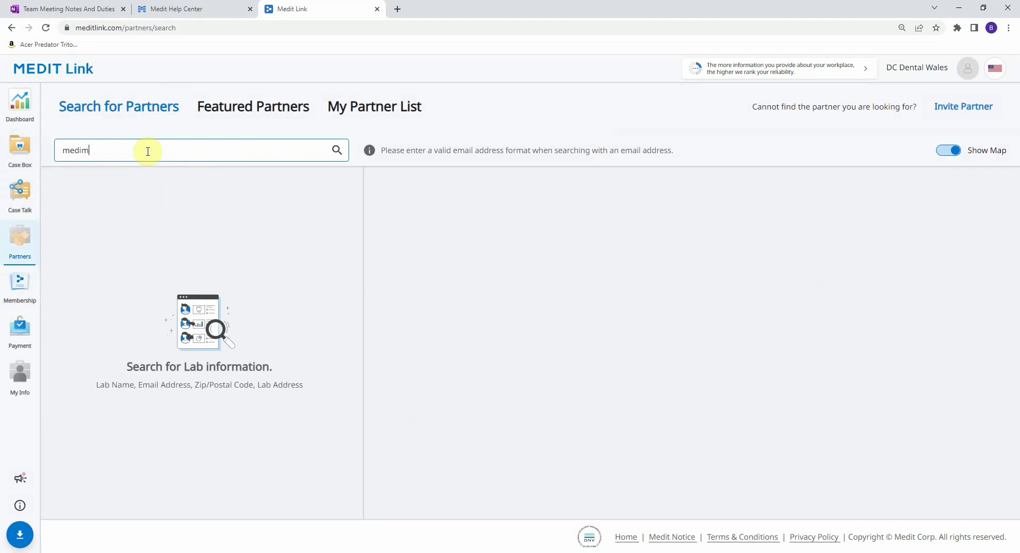
pyautogui.press('Return')
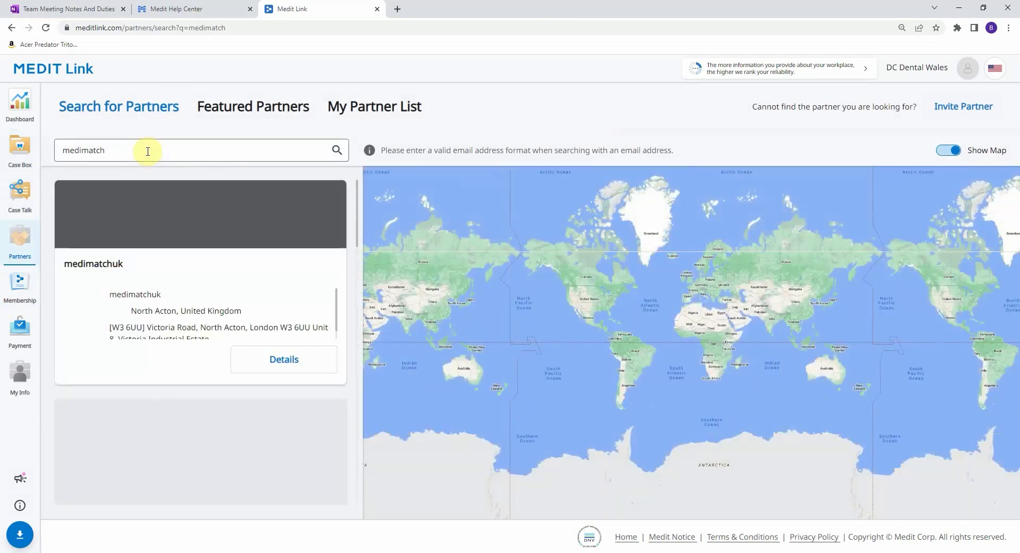
pyautogui.scroll(-1, 162, 191)
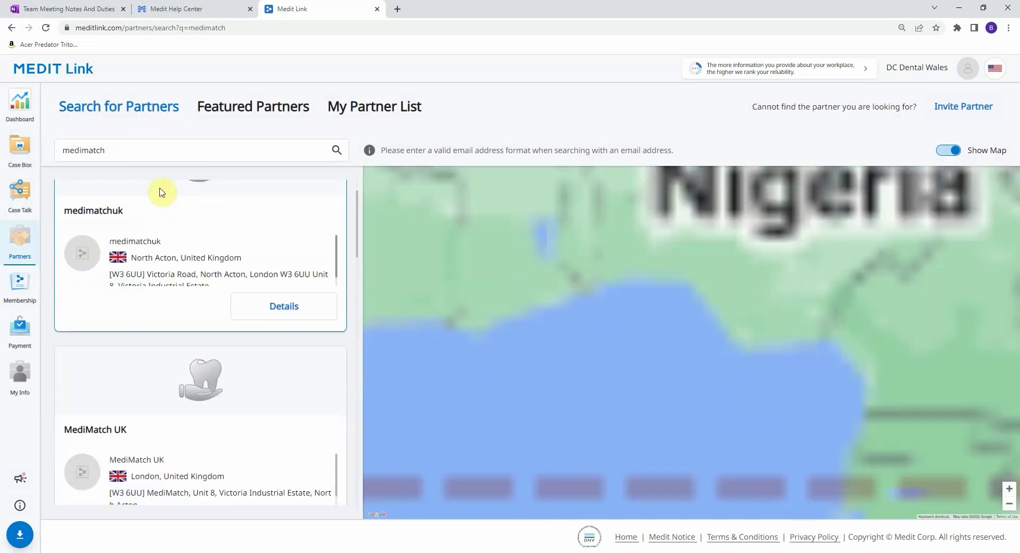
pyautogui.scroll(1, 162, 190)
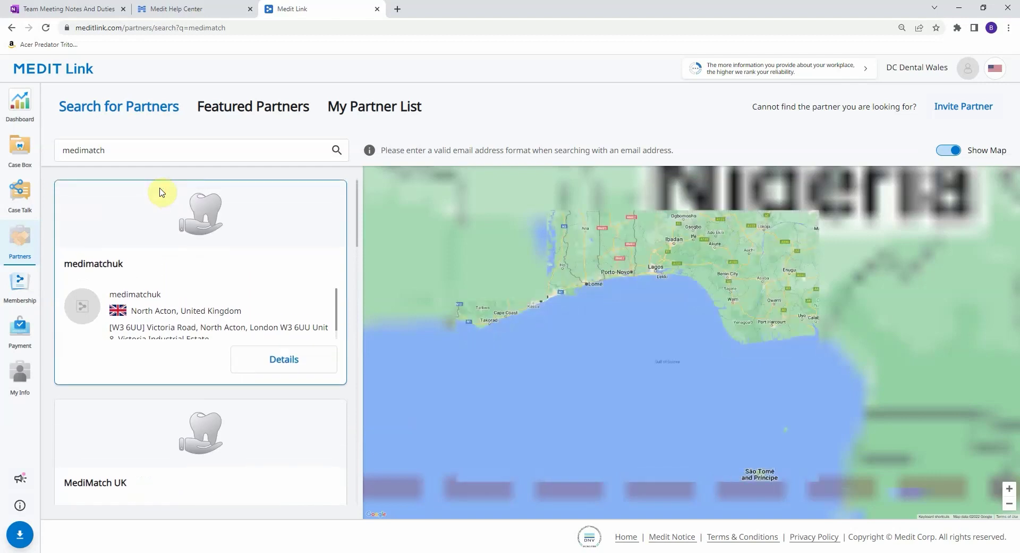
pyautogui.scroll(-10, 237, 346)
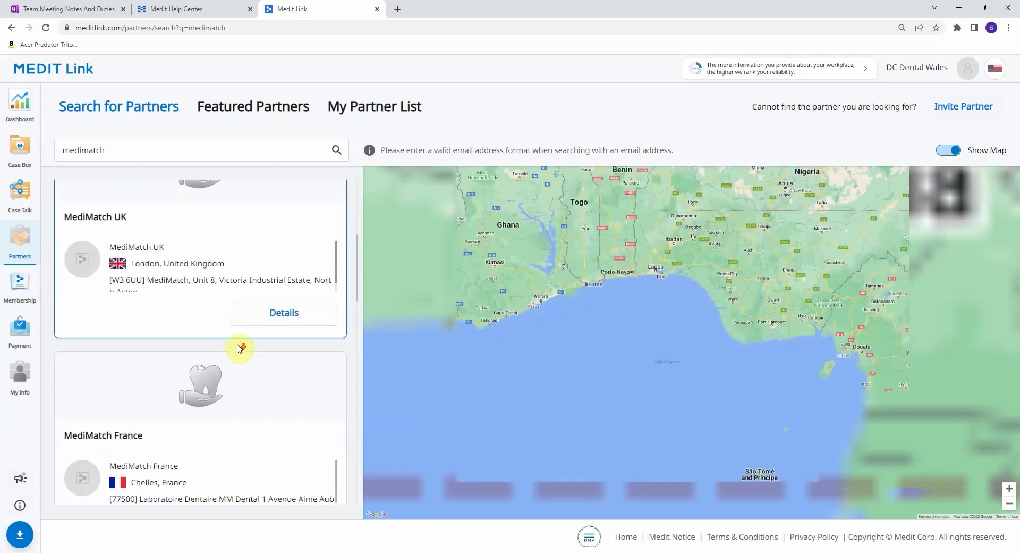
pyautogui.scroll(-8, 237, 344)
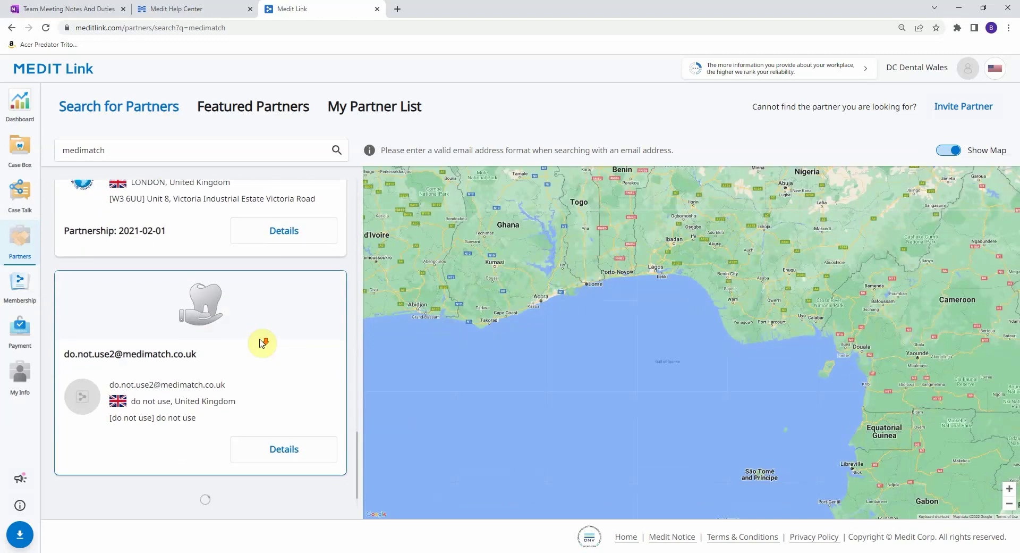
# Step: Review medimatch dental lab's details, partnered since 2021-02-01, then return to the desktop Case Box
pyautogui.click(289, 264)
pyautogui.click(287, 237)
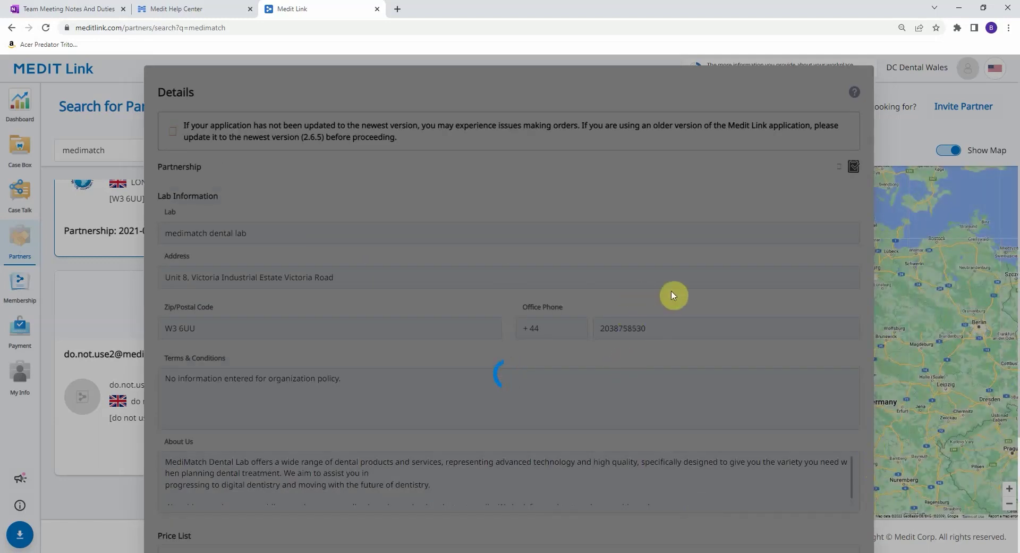
pyautogui.scroll(-3, 673, 296)
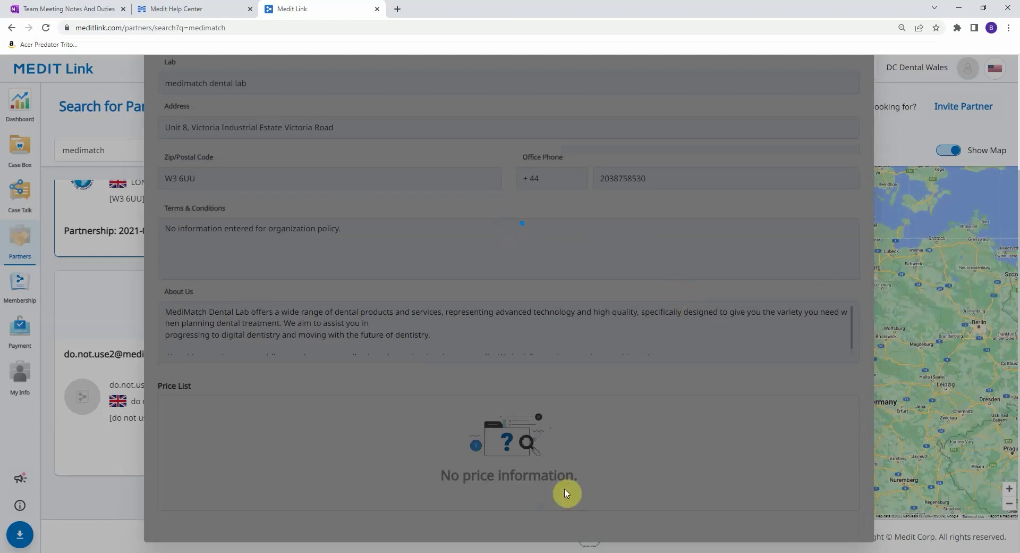
pyautogui.scroll(3, 569, 473)
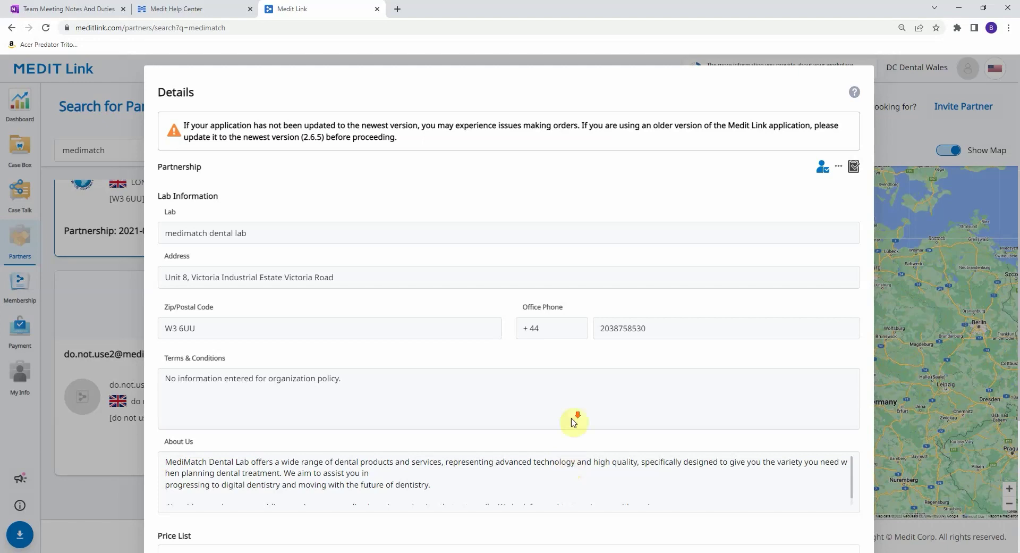
pyautogui.scroll(-3, 569, 425)
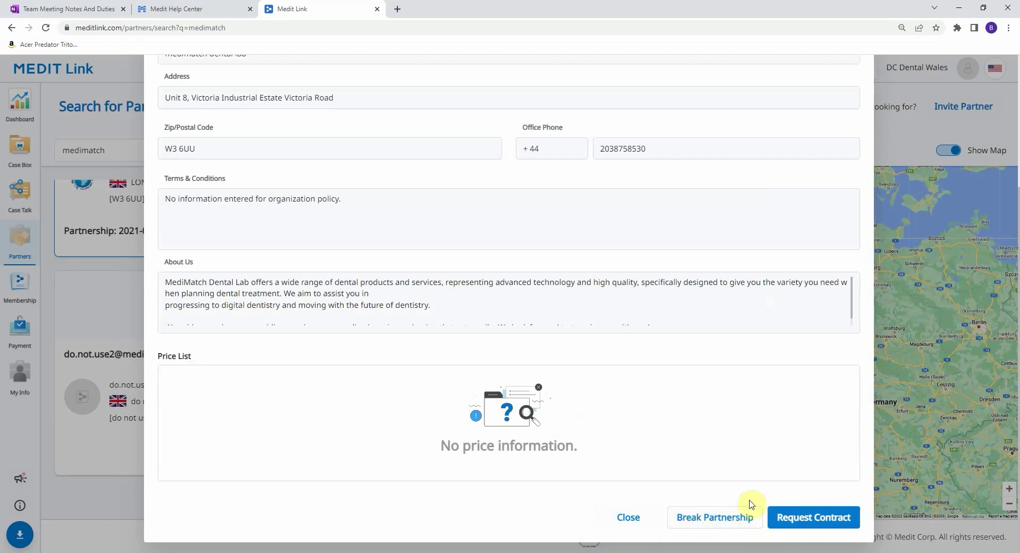
pyautogui.click(619, 523)
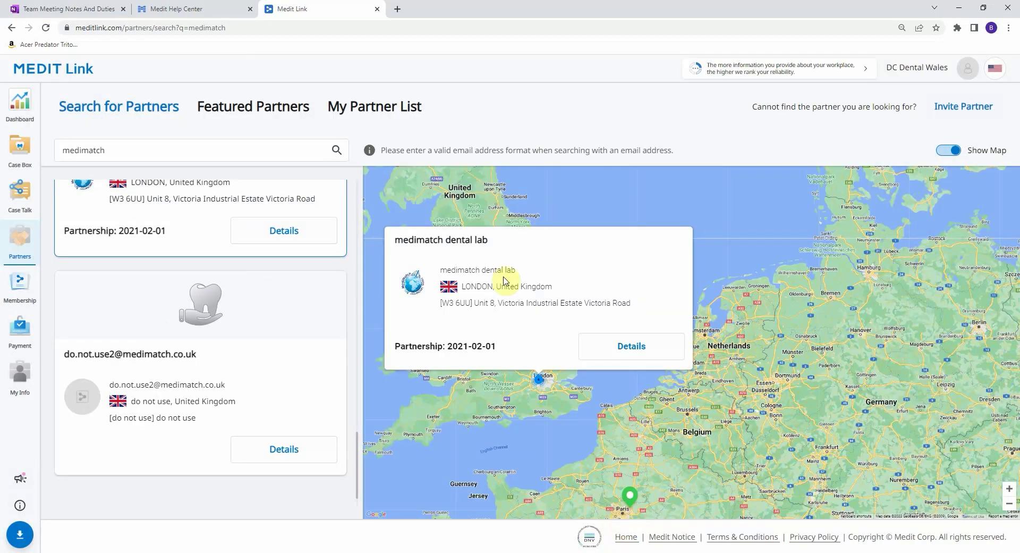
pyautogui.click(526, 549)
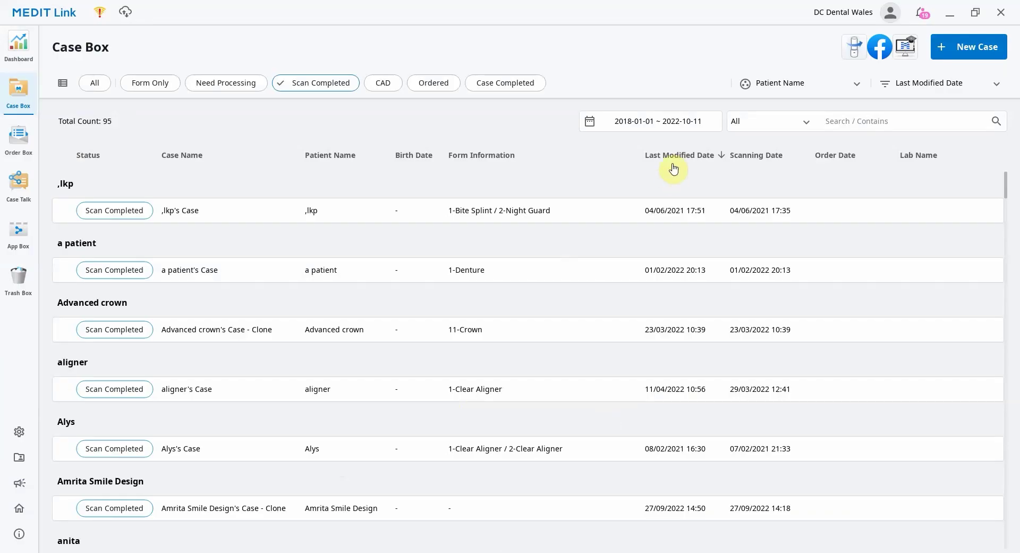
# Step: Open the first patient case and rotate its three-unit bridge denture model in the File Viewer
pyautogui.click(641, 215)
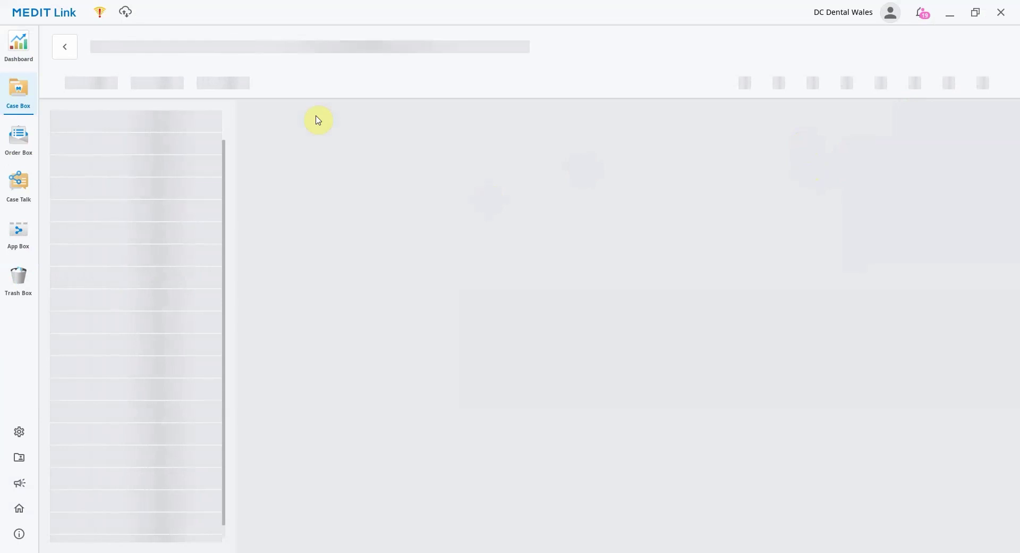
pyautogui.click(65, 47)
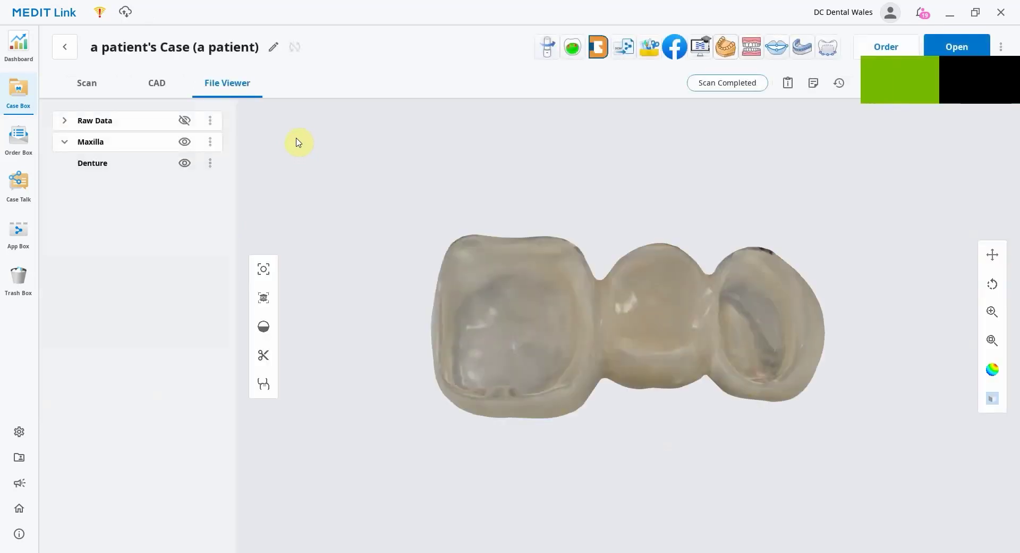
pyautogui.moveTo(547, 230); pyautogui.dragTo(674, 453, button='right')
pyautogui.moveTo(587, 230); pyautogui.dragTo(560, 321, button='right')
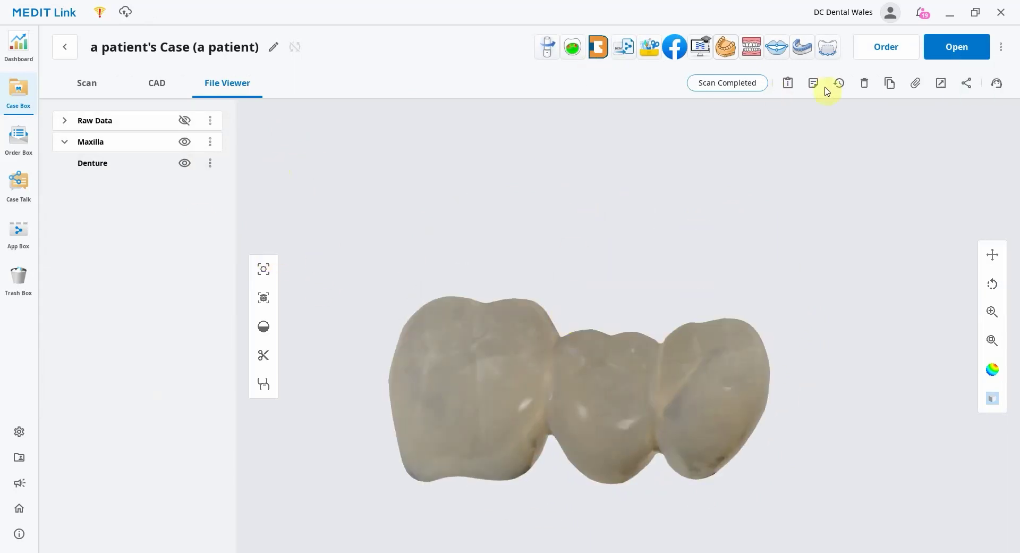
# Step: Attach _MKG1042.jpg and _MKG1046.jpg from Desktop > Smile D to the case
pyautogui.click(916, 84)
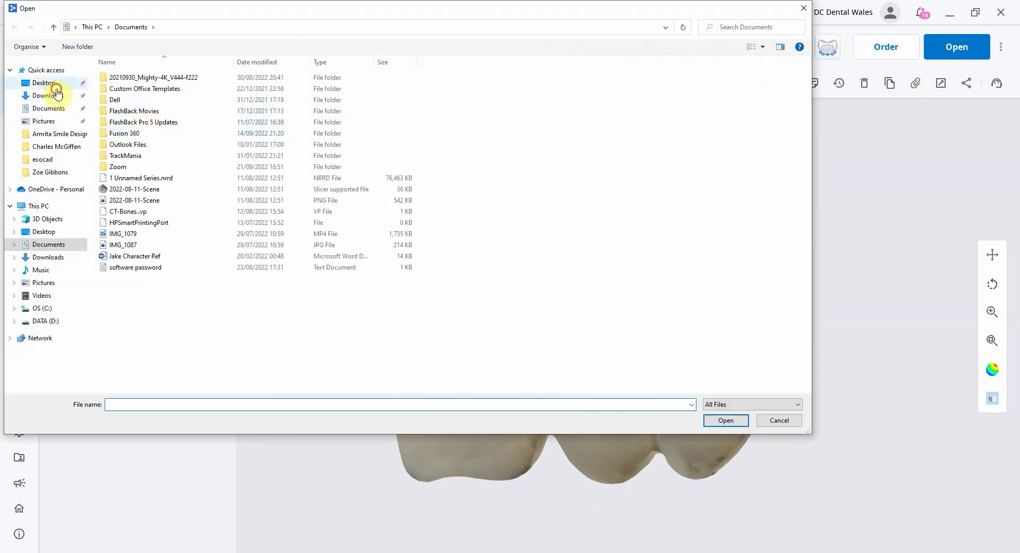
pyautogui.click(47, 83)
pyautogui.click(131, 88)
pyautogui.doubleClick(131, 89)
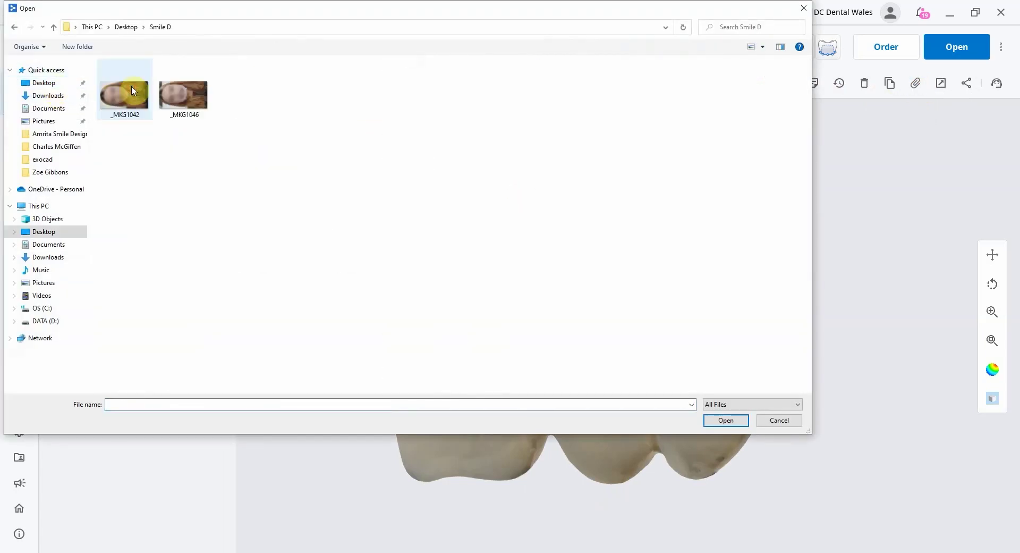
pyautogui.moveTo(296, 150); pyautogui.dragTo(61, 56)
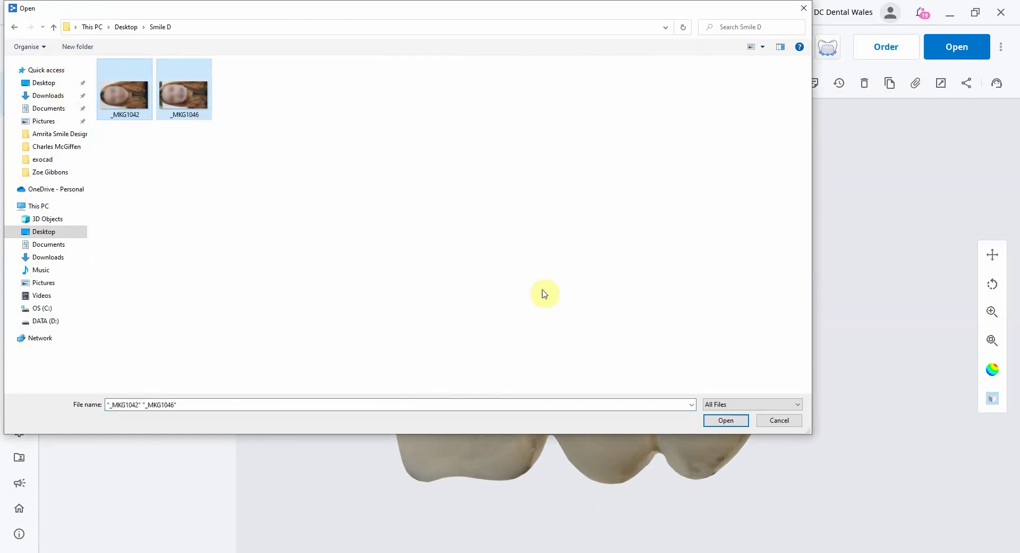
pyautogui.click(726, 420)
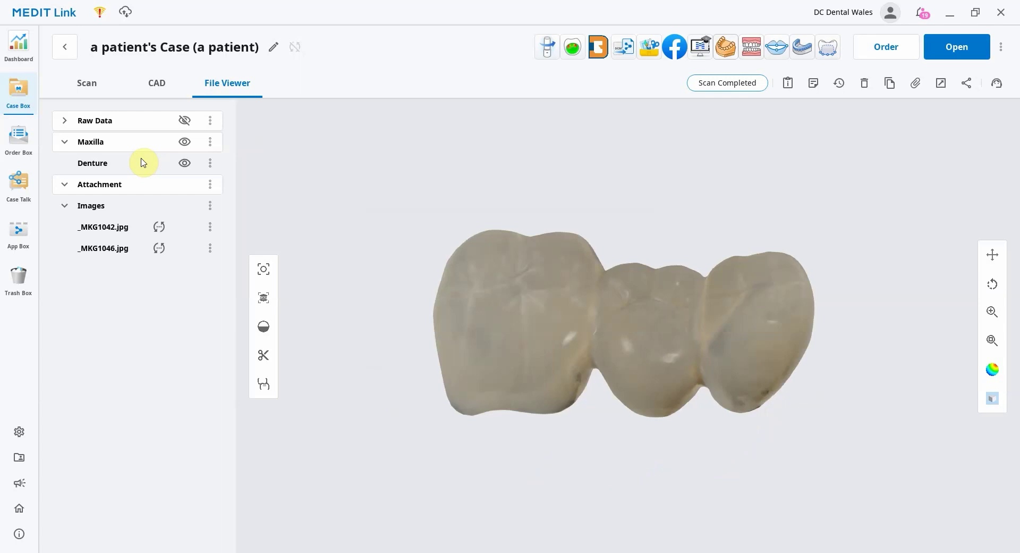
pyautogui.click(98, 225)
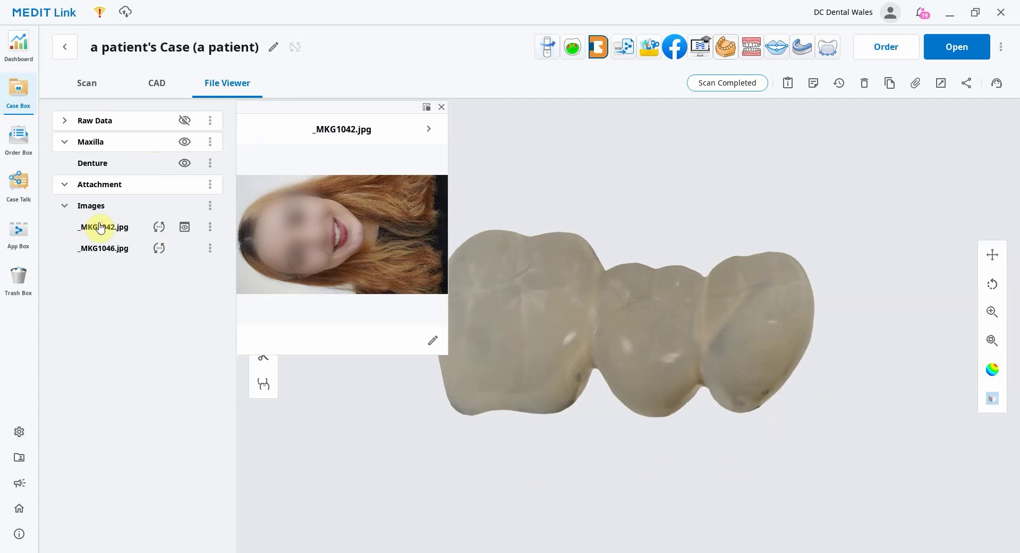
pyautogui.click(133, 256)
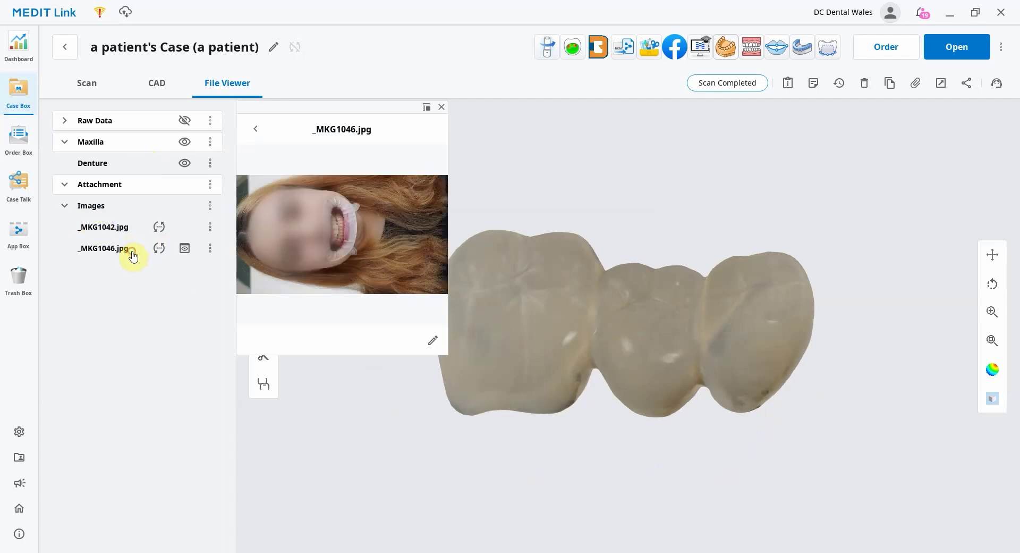
pyautogui.click(101, 229)
pyautogui.click(607, 214)
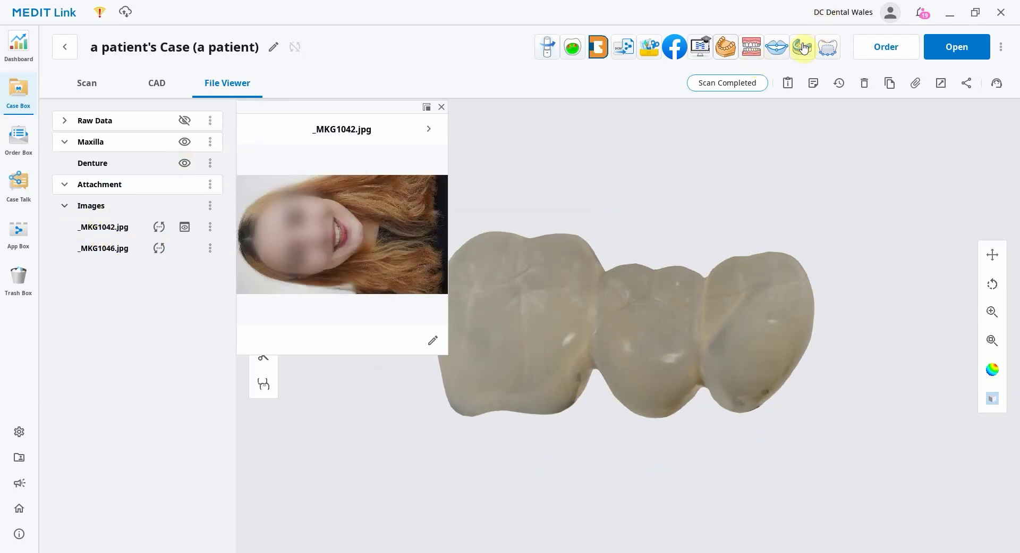
pyautogui.click(444, 109)
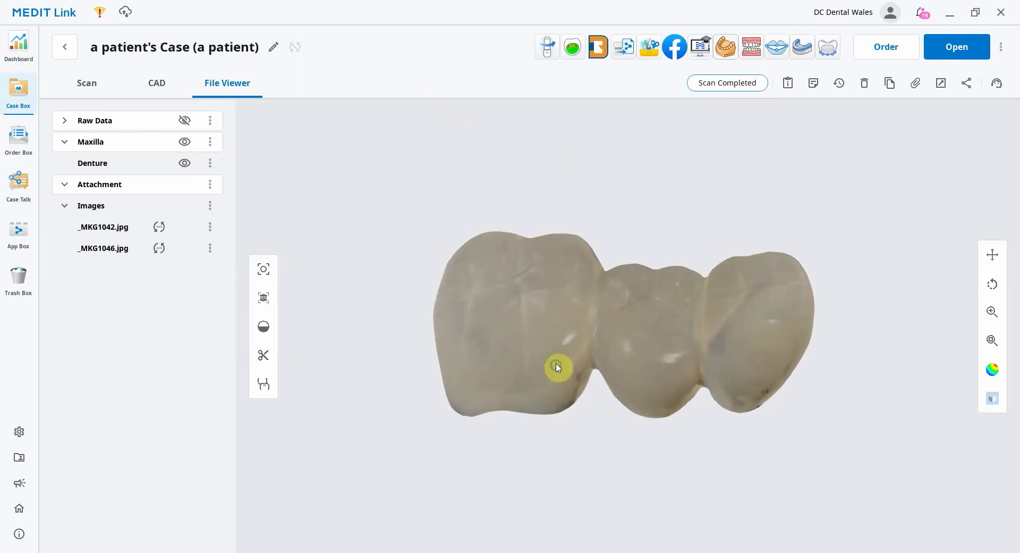
pyautogui.moveTo(558, 366); pyautogui.dragTo(639, 337)
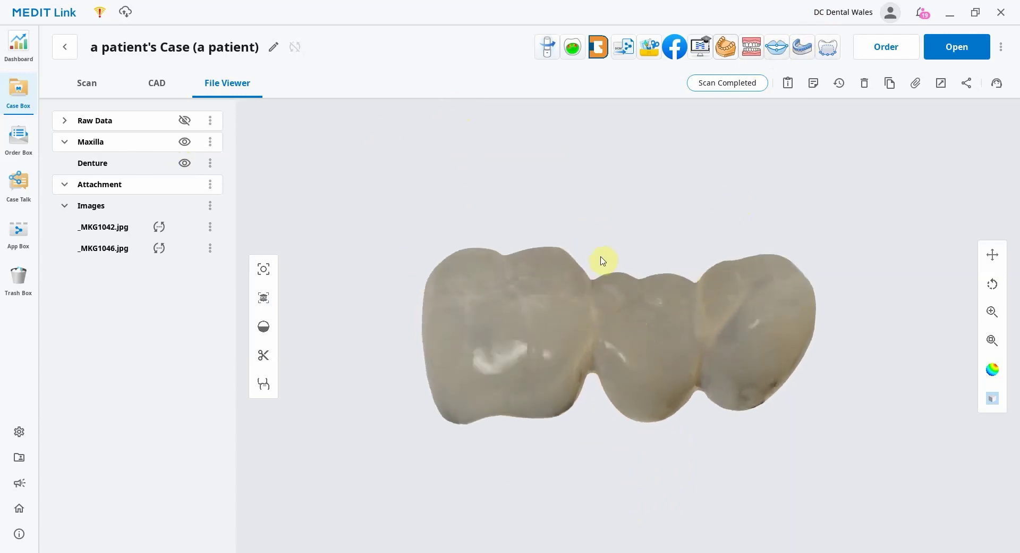